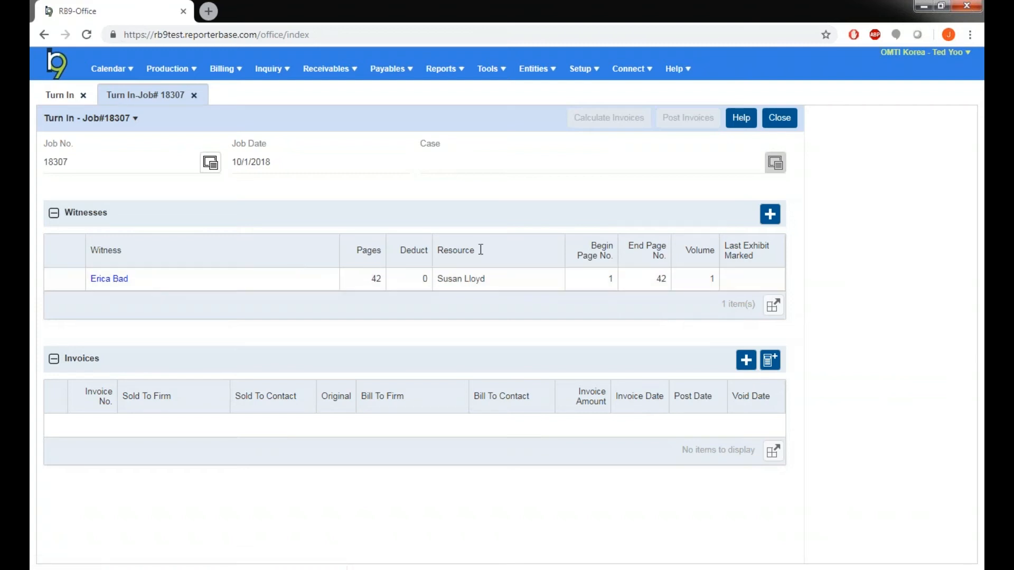
Step: Add a new witness to the job and trim the Witness field so it holds only the second witness's name
{"action": "left_click", "coordinate": [770, 214]}
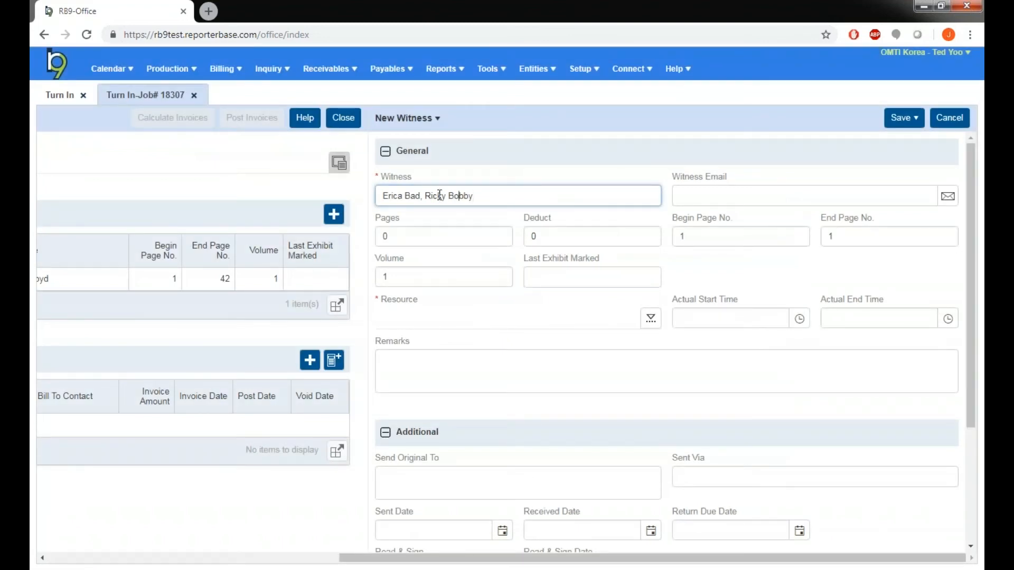
{"action": "key", "text": "Left"}
{"action": "key", "text": "Left"}
{"action": "key", "text": "shift+Home"}
{"action": "key", "text": "BackSpace"}
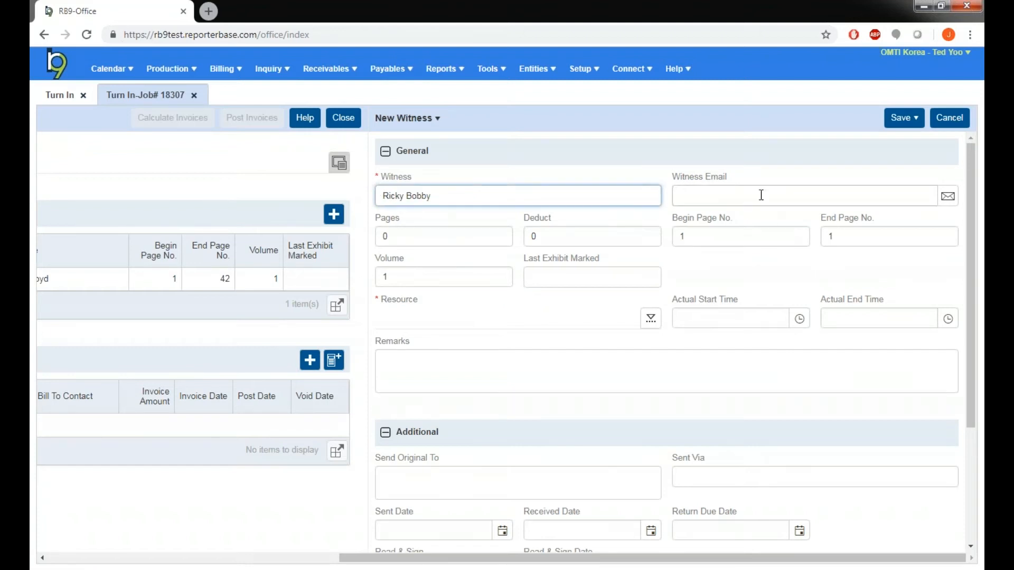
Step: Enter the witness's e-mail address and set the witness's Pages to 25
{"action": "left_click", "coordinate": [774, 199]}
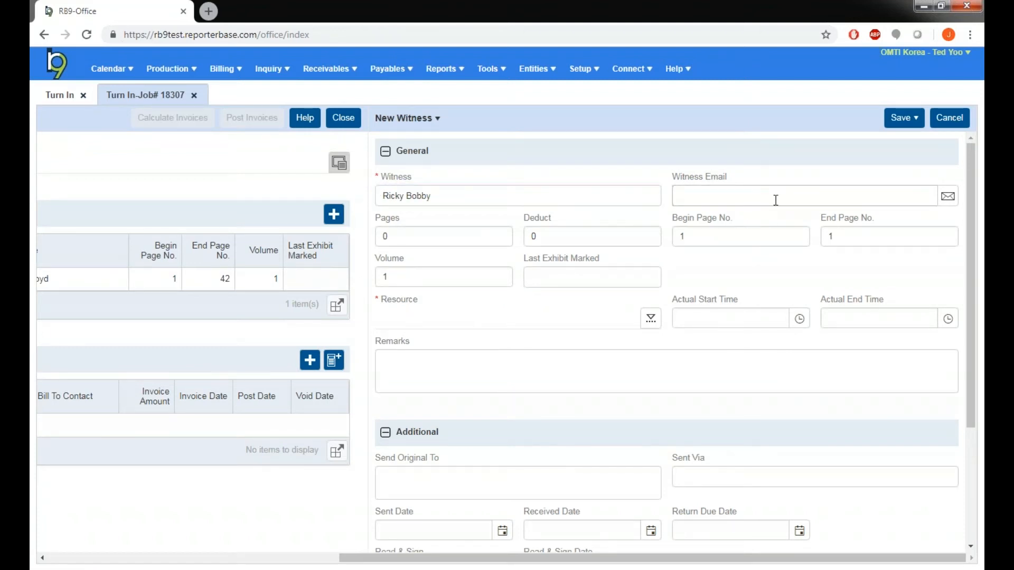
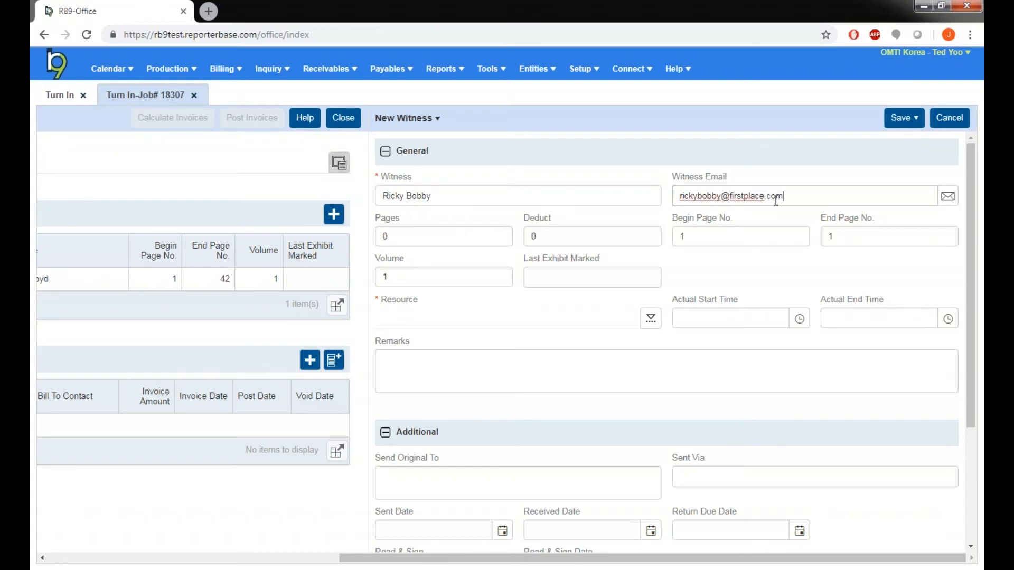
{"action": "left_click", "coordinate": [446, 234]}
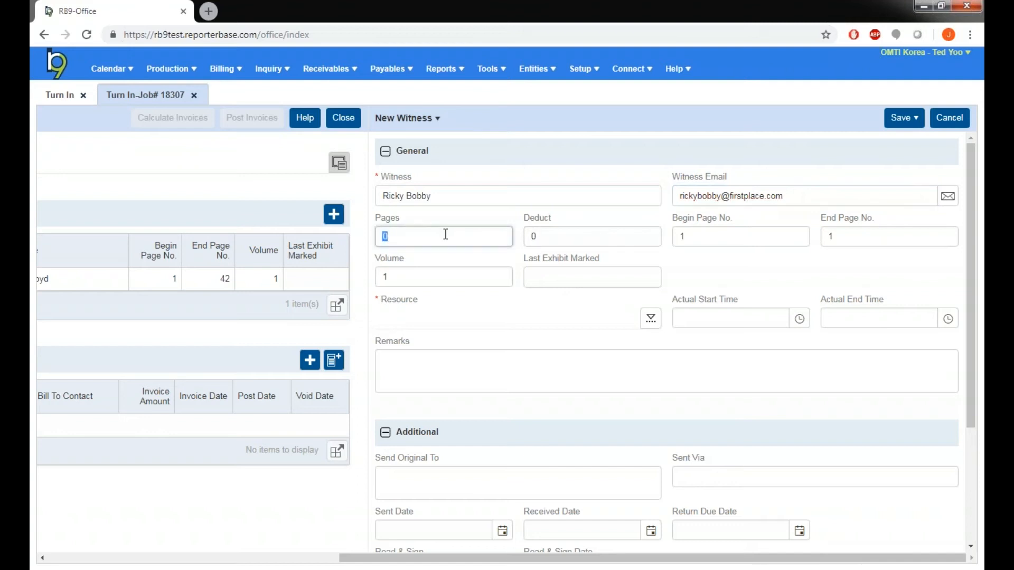
{"action": "type", "text": "25"}
Step: Look up the resource by full name, assign the matching staff member to the witness, and save it
{"action": "left_click", "coordinate": [651, 319]}
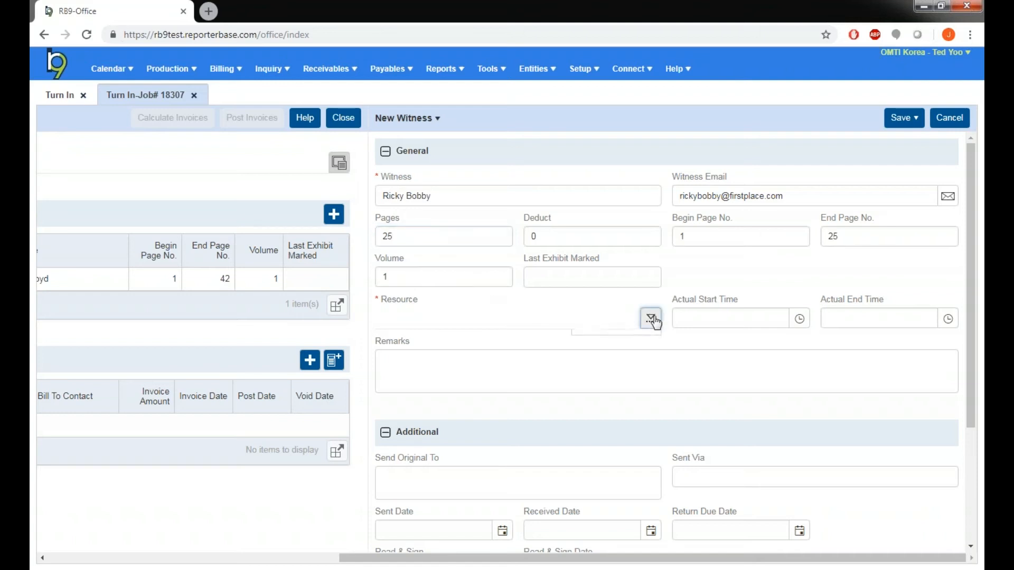
{"action": "left_click", "coordinate": [625, 352]}
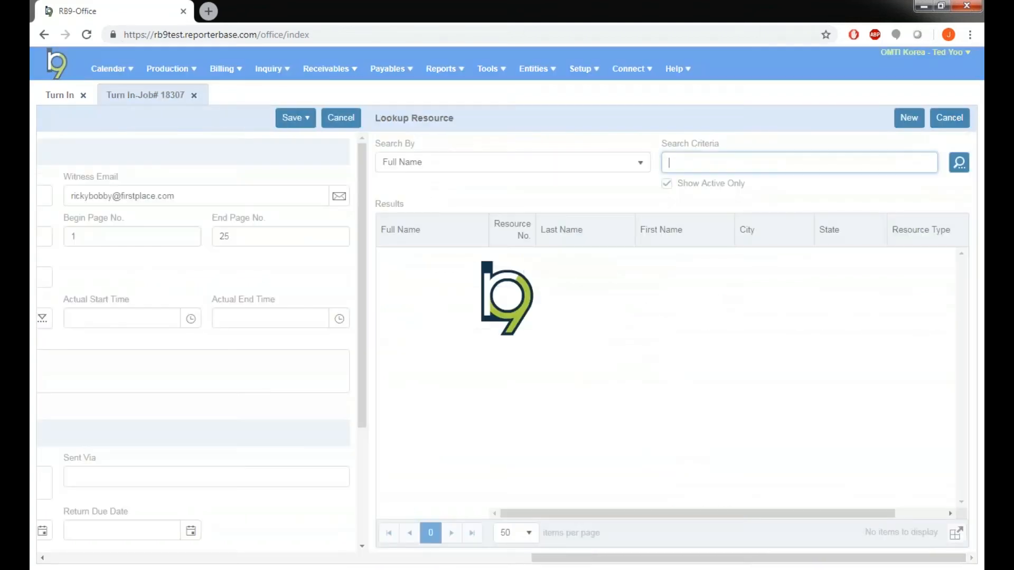
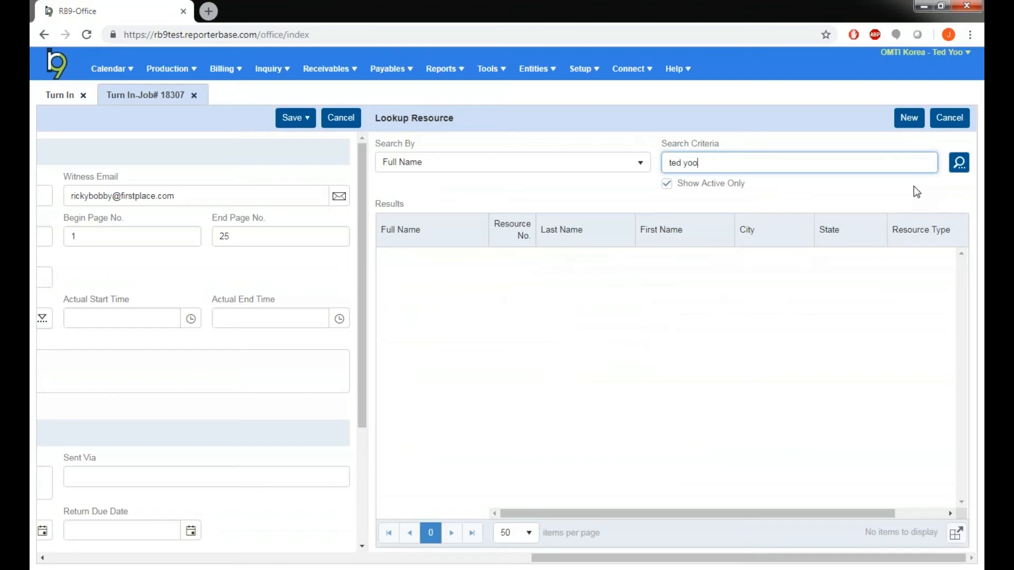
{"action": "key", "text": "Return"}
{"action": "left_click", "coordinate": [397, 258]}
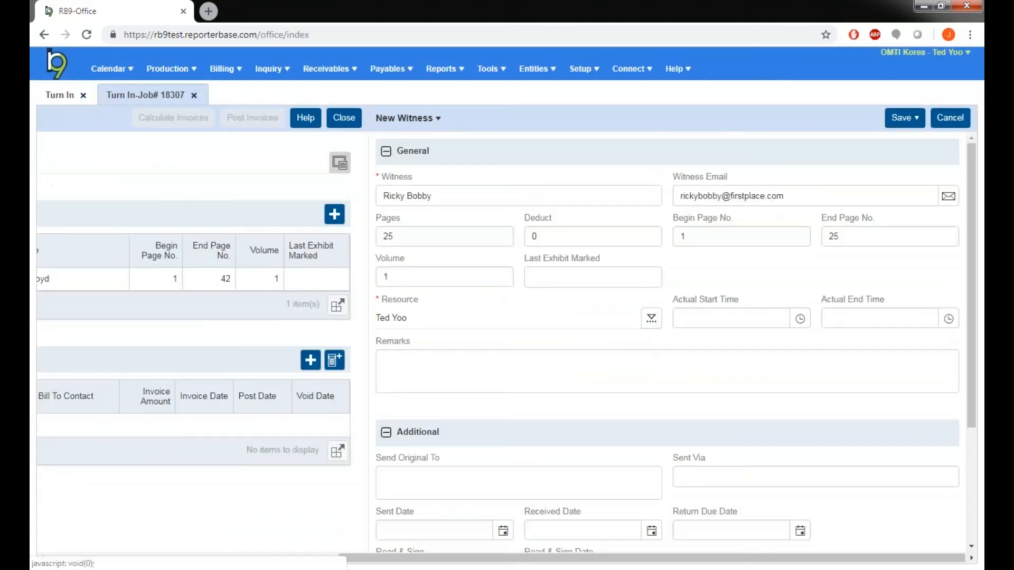
{"action": "left_click", "coordinate": [902, 118]}
{"action": "left_click", "coordinate": [900, 151]}
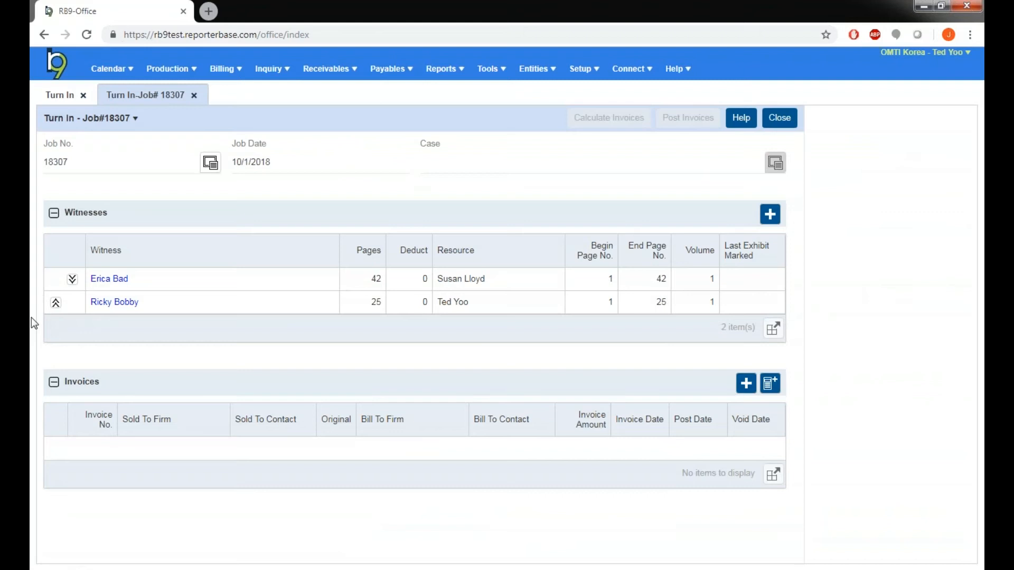
Step: Move the new witness above the first witness, then move it back below
{"action": "left_click", "coordinate": [56, 303]}
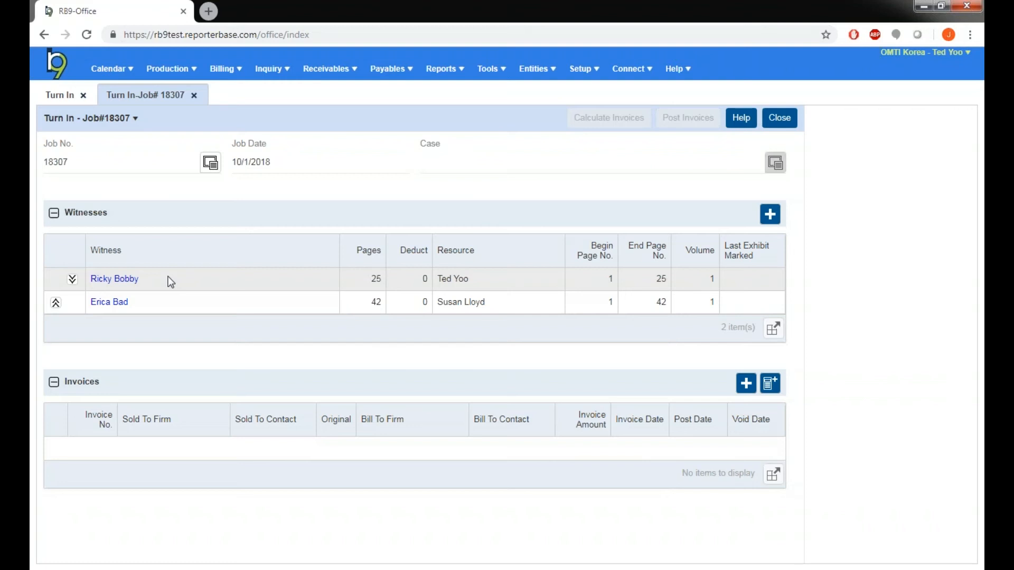
{"action": "left_click", "coordinate": [71, 282]}
{"action": "left_click", "coordinate": [71, 279]}
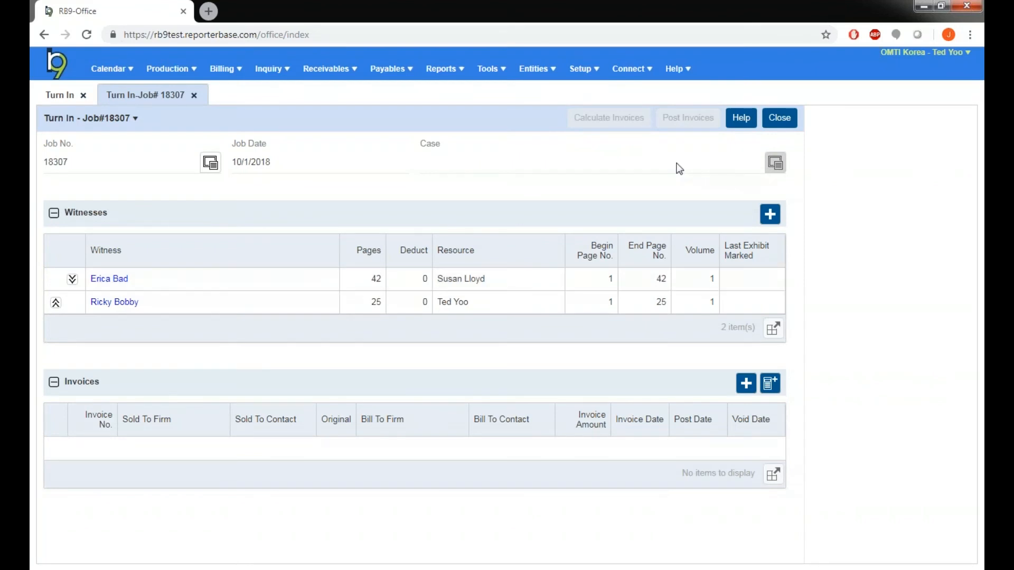
Step: Close the turn-in job and search the Contacts list by full name for the attorney contact
{"action": "left_click", "coordinate": [789, 117]}
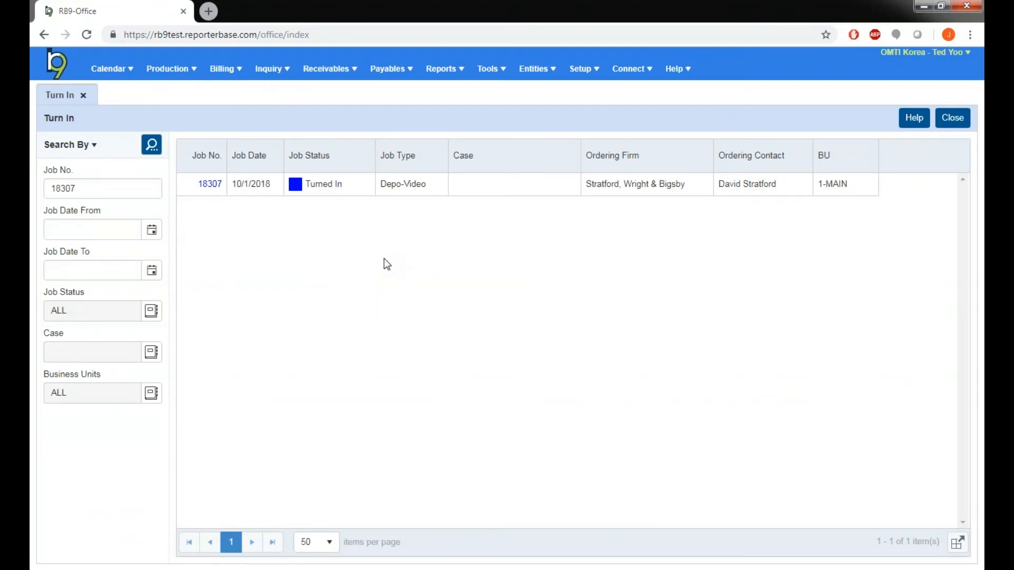
{"action": "left_click", "coordinate": [548, 70]}
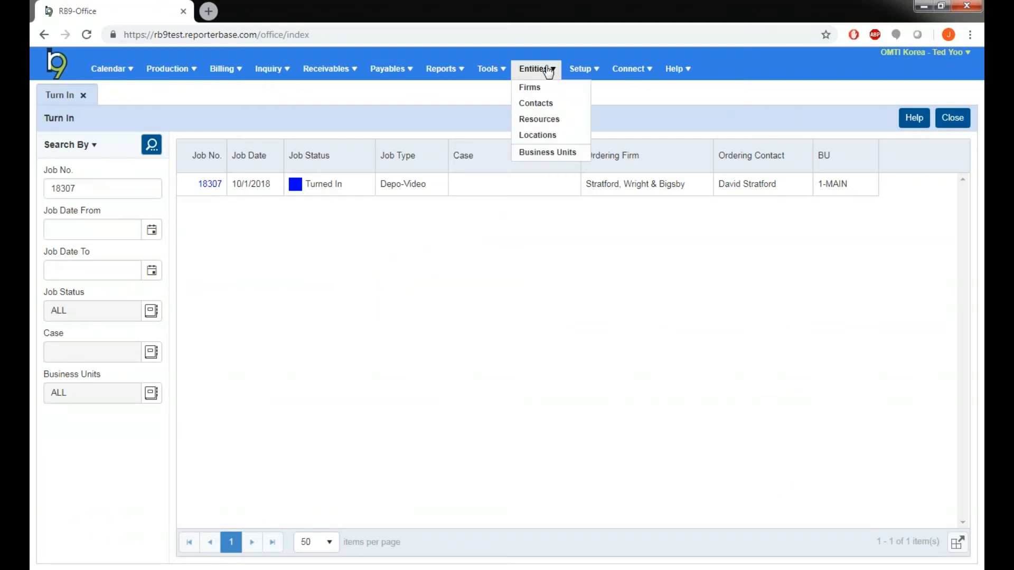
{"action": "left_click", "coordinate": [542, 103]}
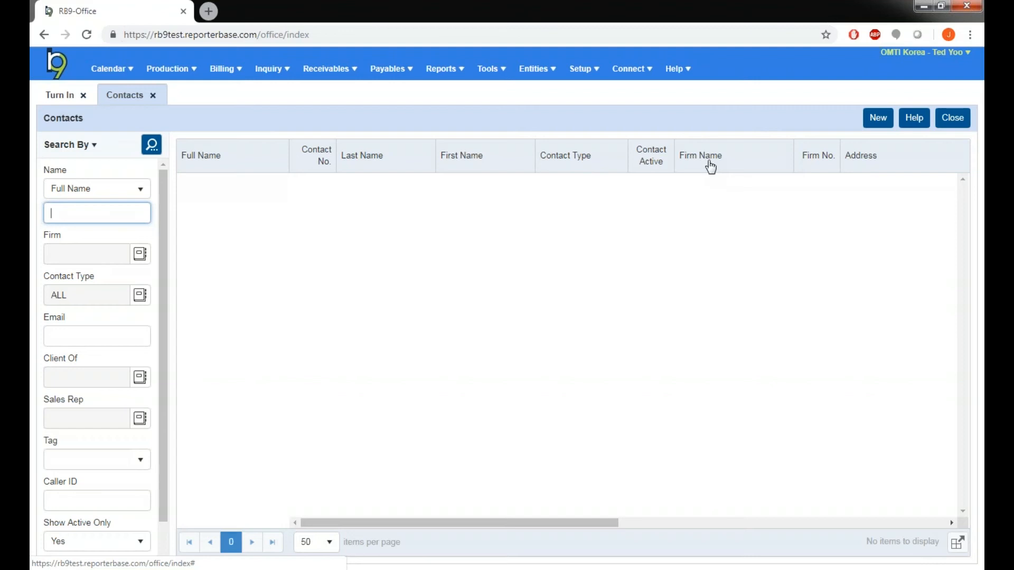
{"action": "type", "text": "harvey spec"}
{"action": "key", "text": "Return"}
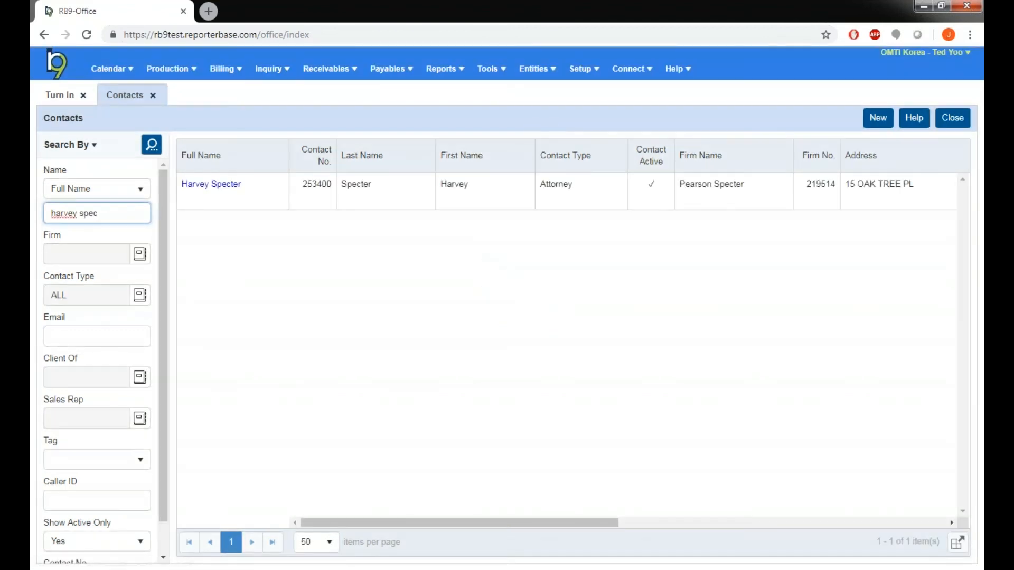
Step: Edit the found contact's Marketing section, setting Billing Rate to Standard Depo, and save the contact
{"action": "left_click", "coordinate": [216, 184]}
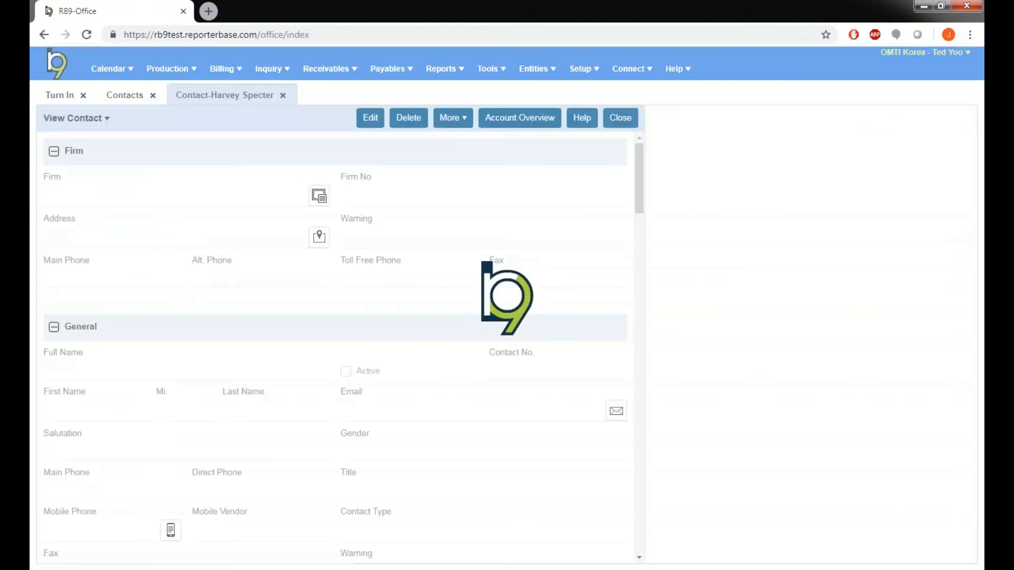
{"action": "left_click", "coordinate": [376, 120]}
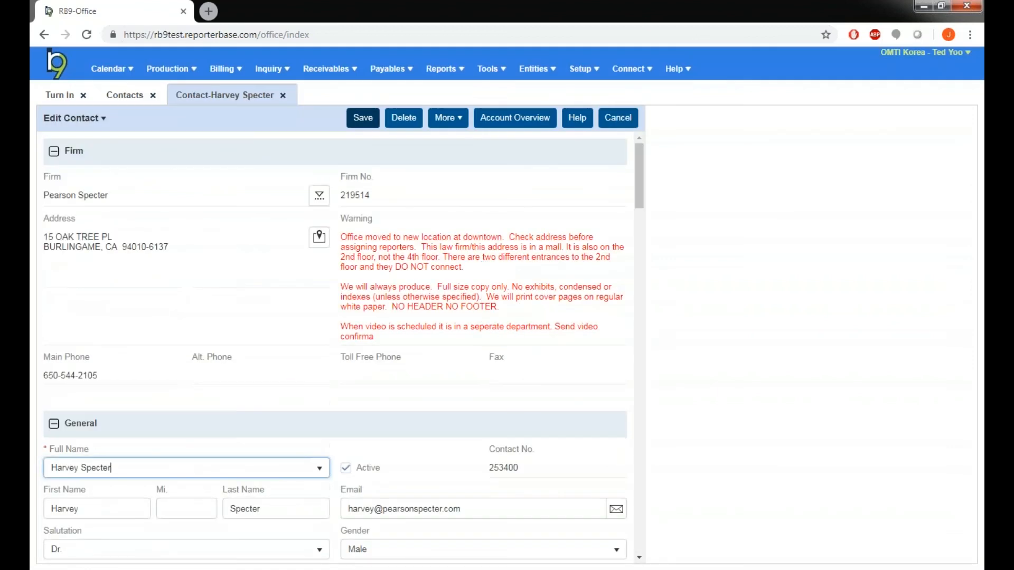
{"action": "left_click", "coordinate": [77, 119]}
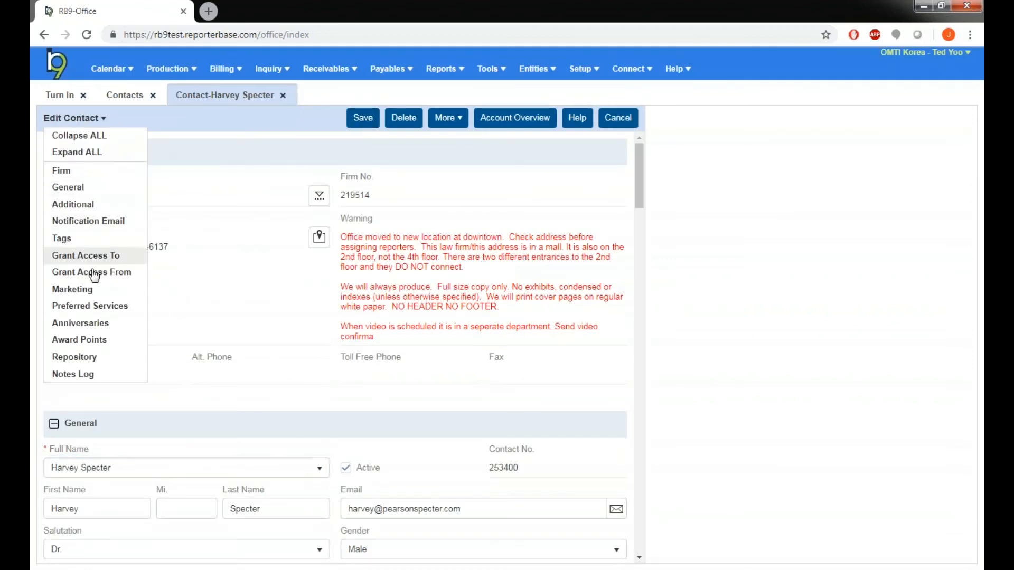
{"action": "left_click", "coordinate": [72, 290]}
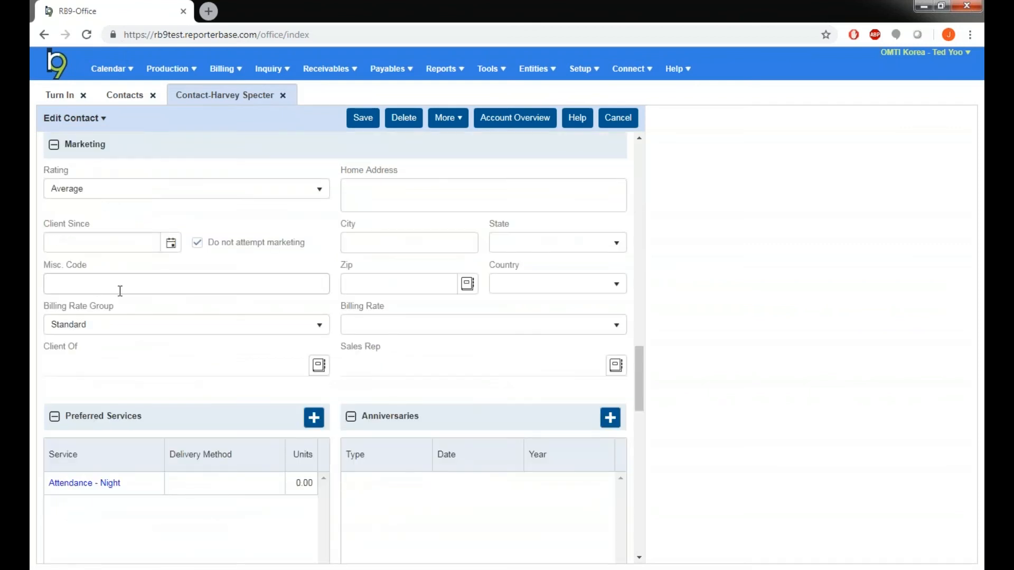
{"action": "left_click", "coordinate": [437, 331]}
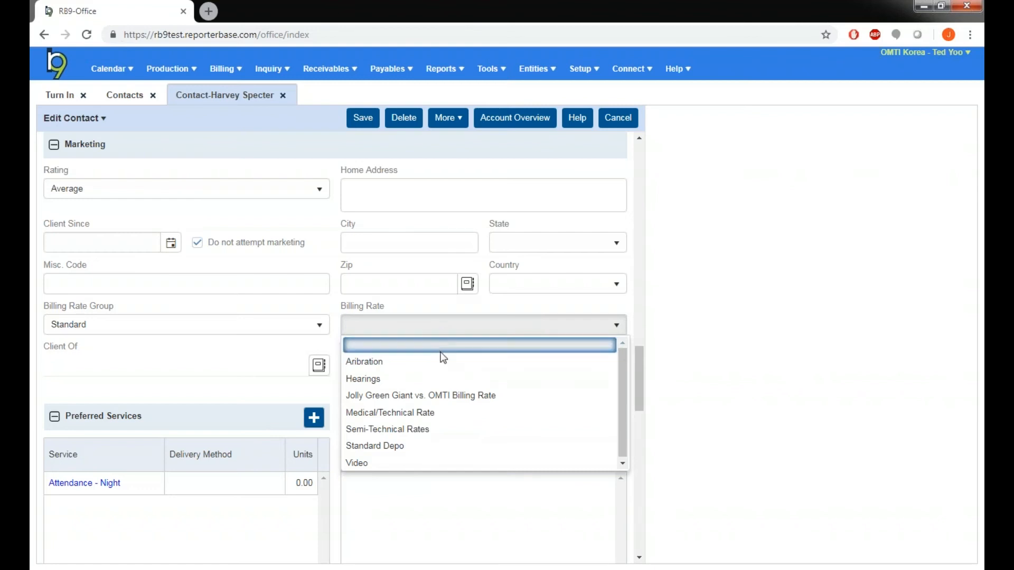
{"action": "left_click", "coordinate": [434, 446]}
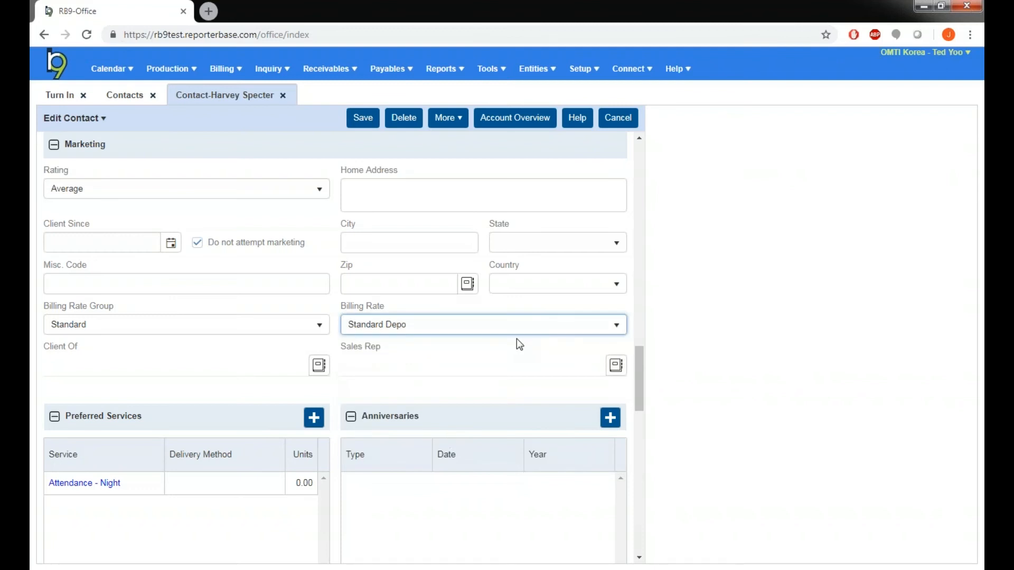
{"action": "left_click", "coordinate": [362, 117]}
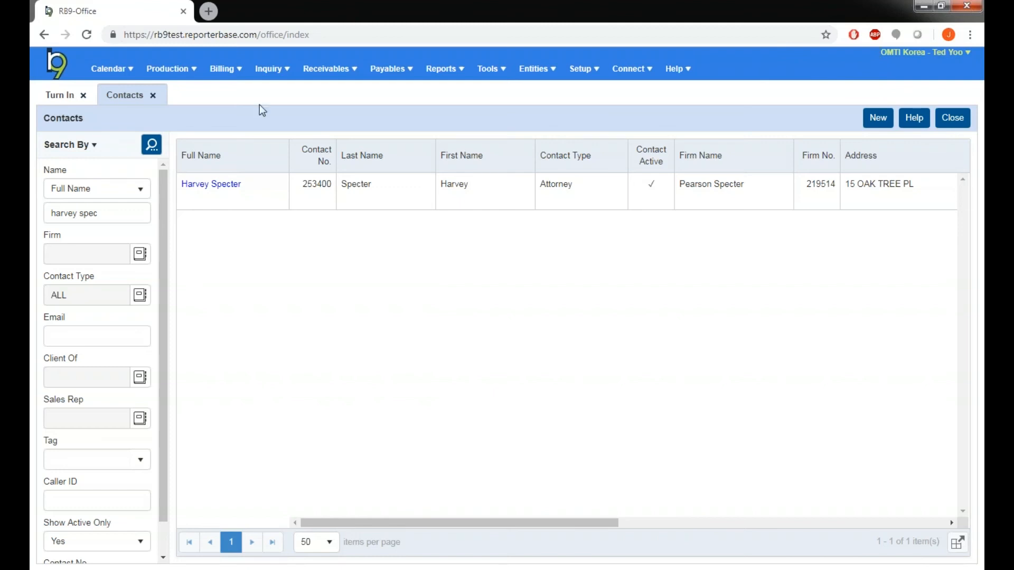
Step: Create a new job from the jobs list and look up Pearson Specter as the ordering firm
{"action": "left_click", "coordinate": [108, 69]}
{"action": "left_click", "coordinate": [119, 102]}
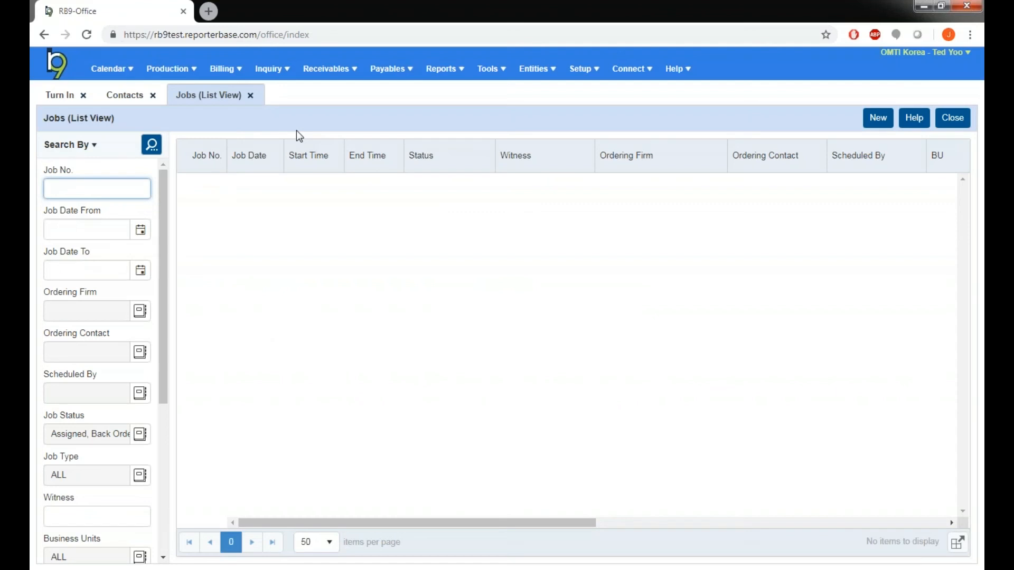
{"action": "left_click", "coordinate": [876, 118]}
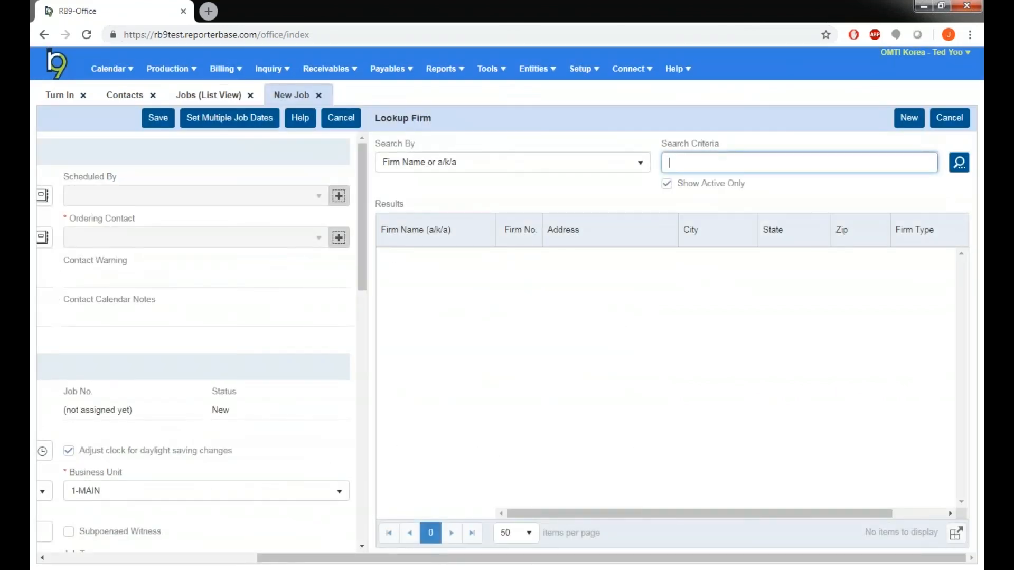
{"action": "type", "text": "pearson spec"}
{"action": "key", "text": "Return"}
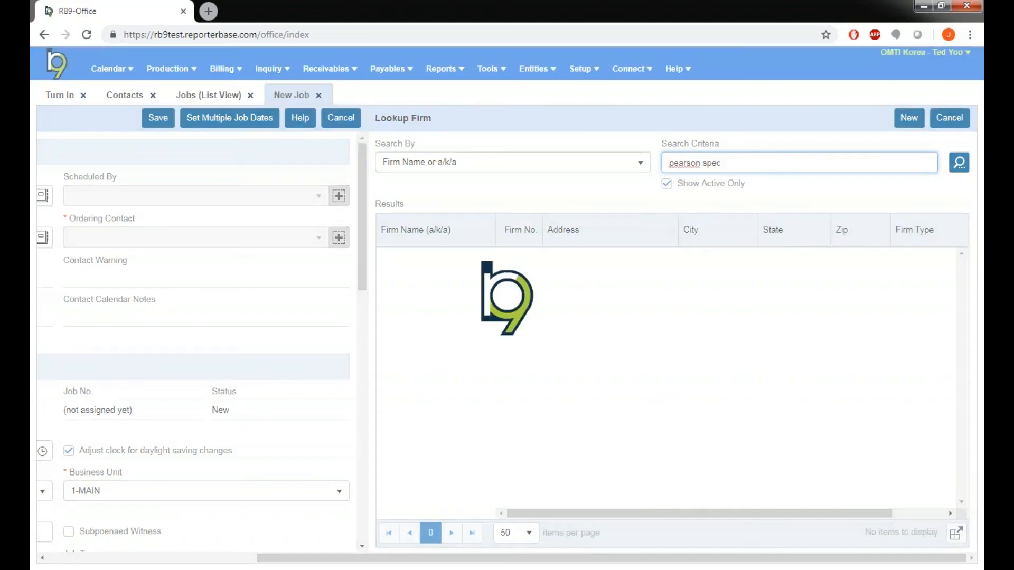
{"action": "left_click", "coordinate": [424, 259]}
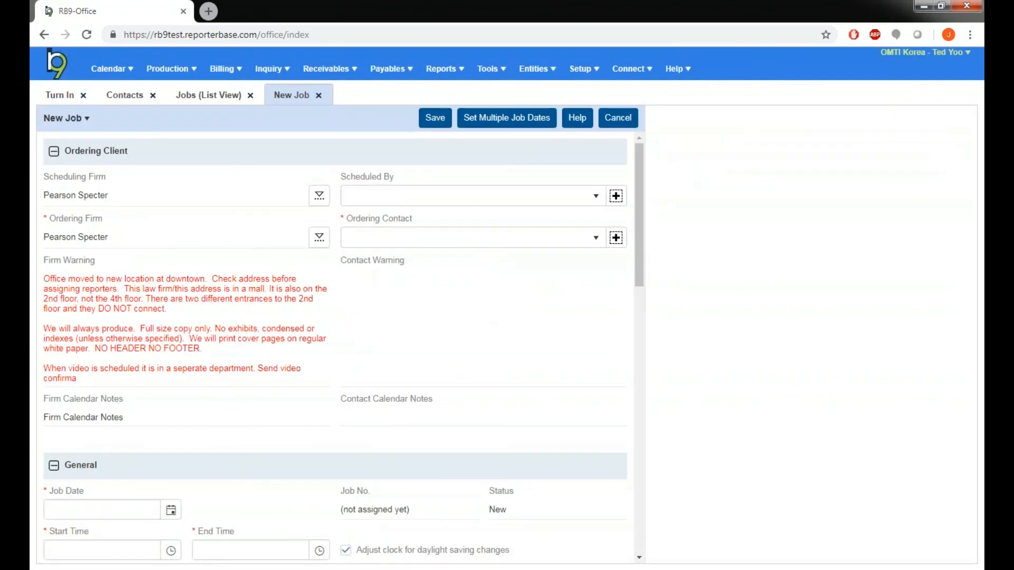
Step: Choose the Scheduled By person and the Ordering Contact from the firm's contact lists
{"action": "left_click", "coordinate": [426, 196]}
{"action": "left_click", "coordinate": [413, 249]}
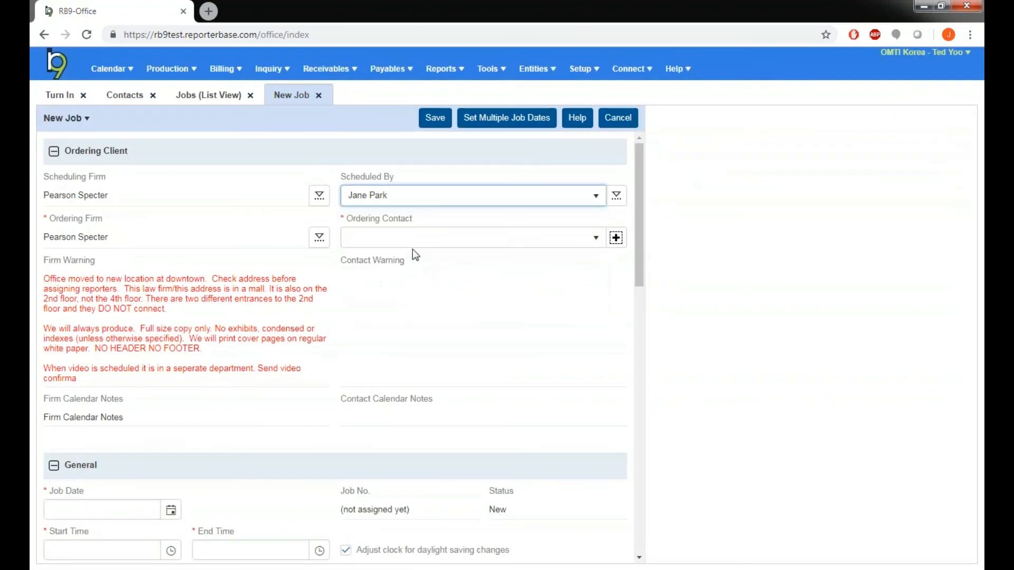
{"action": "left_click", "coordinate": [413, 244]}
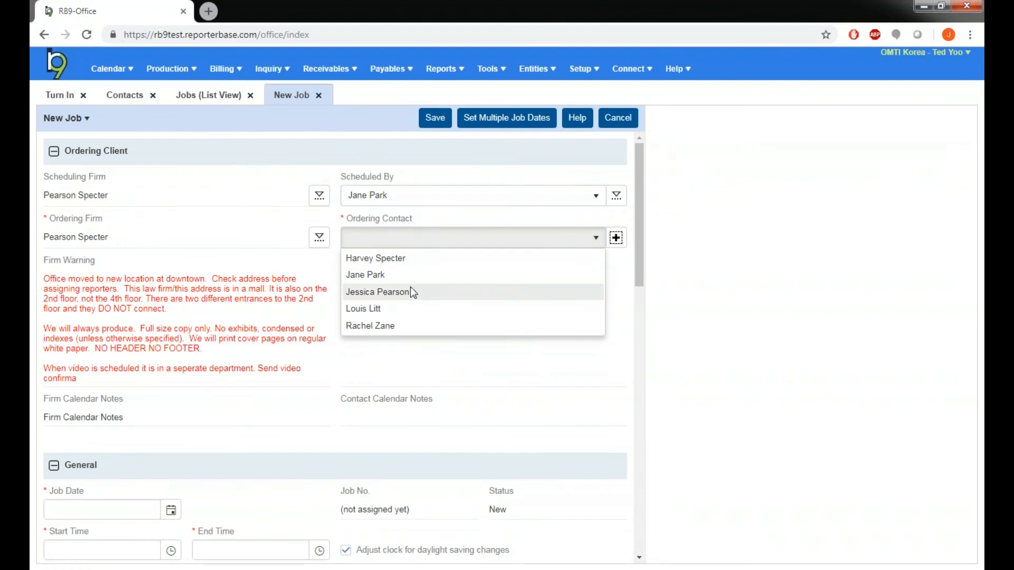
{"action": "left_click", "coordinate": [413, 293]}
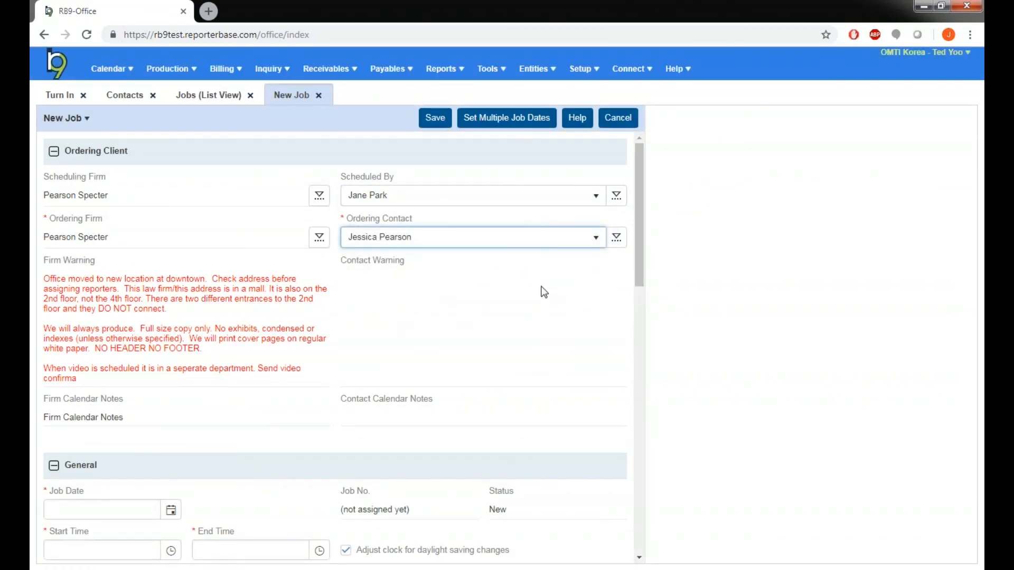
Step: Set the job date to 11/13/2018, start time to 10:00 AM and end time to 12:00 PM
{"action": "scroll", "coordinate": [506, 291], "scroll_direction": "down", "scroll_amount": 3}
{"action": "left_click", "coordinate": [171, 377]}
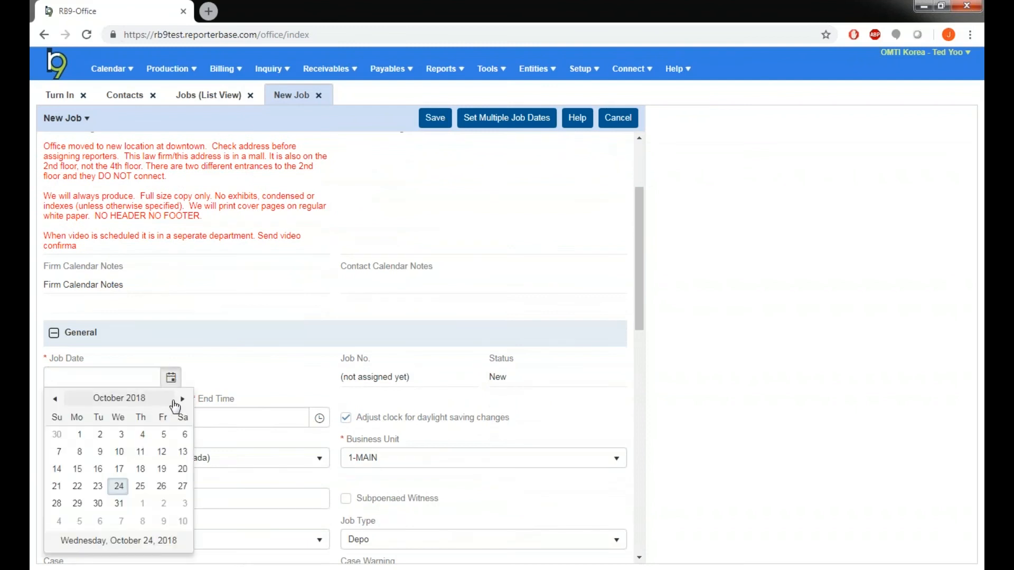
{"action": "left_click", "coordinate": [182, 399]}
{"action": "left_click", "coordinate": [96, 470]}
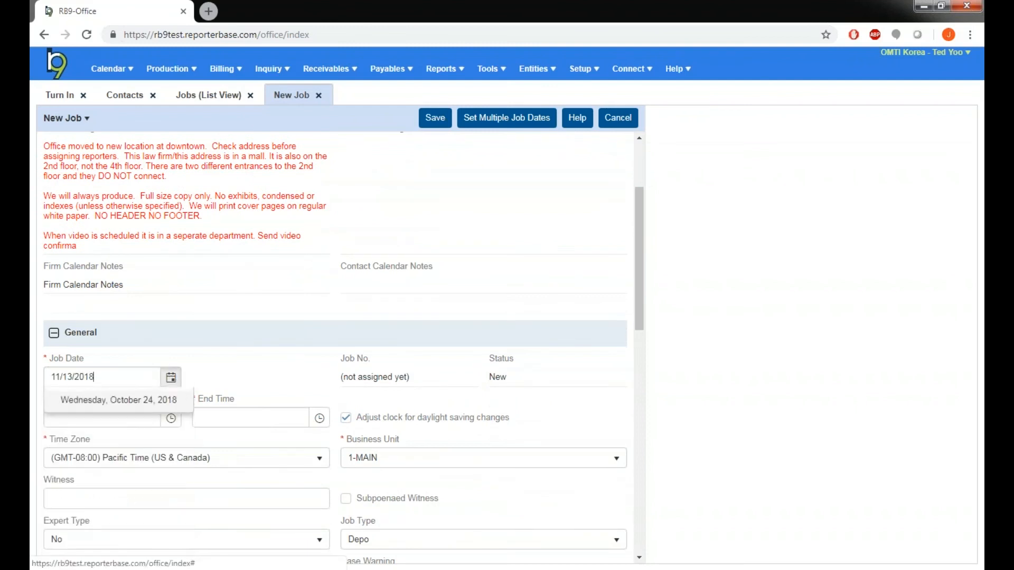
{"action": "left_click", "coordinate": [163, 420]}
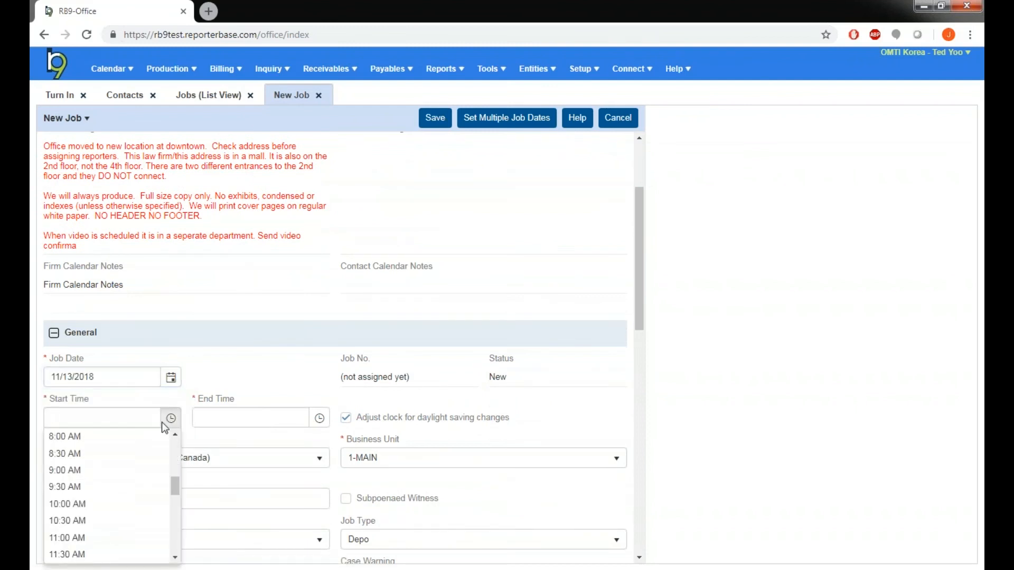
{"action": "left_click", "coordinate": [116, 502]}
{"action": "left_click", "coordinate": [319, 418]}
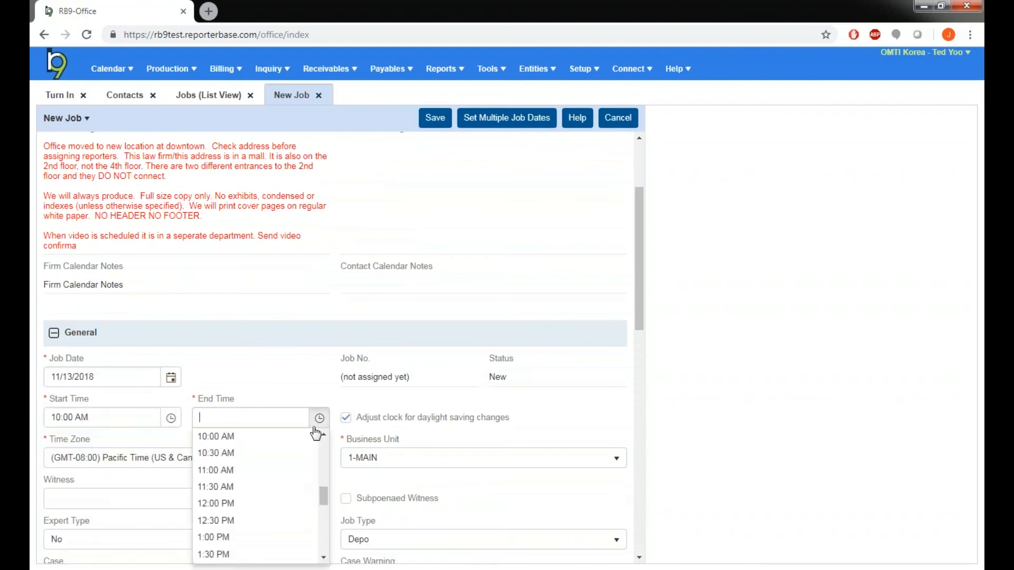
{"action": "left_click", "coordinate": [262, 503]}
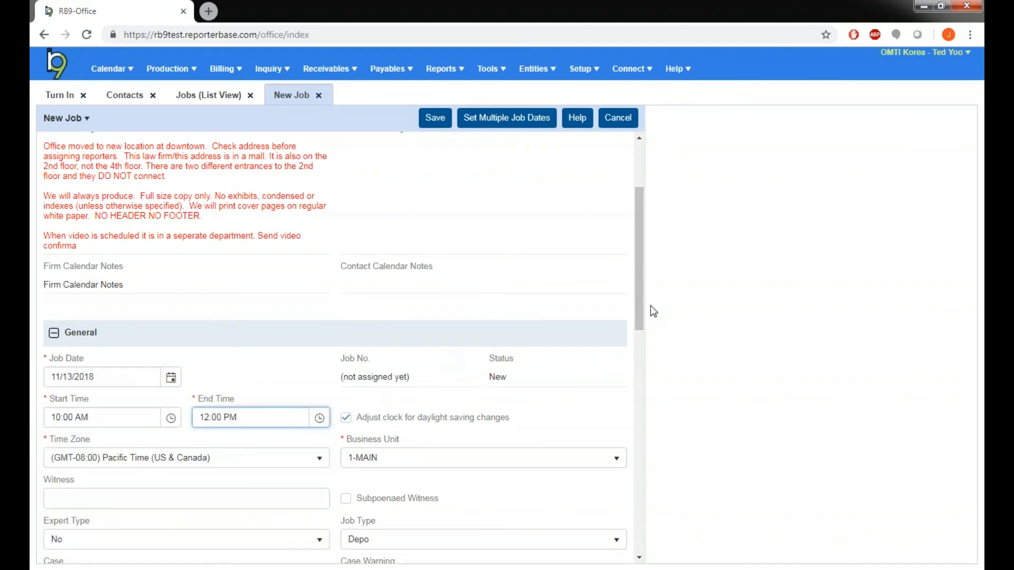
Step: Save the new job
{"action": "left_click_drag", "start_coordinate": [638, 308], "coordinate": [643, 360]}
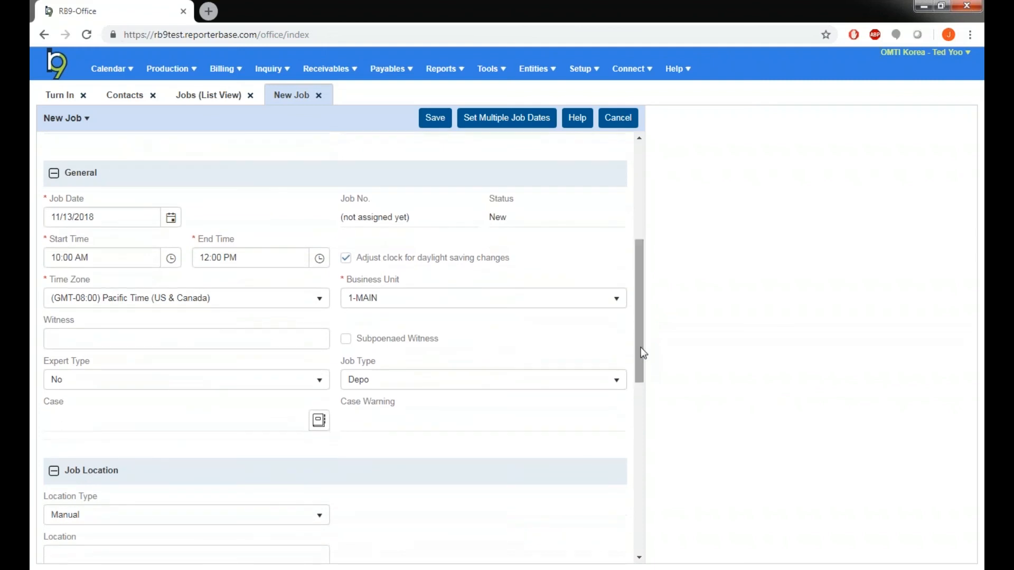
{"action": "left_click", "coordinate": [449, 123]}
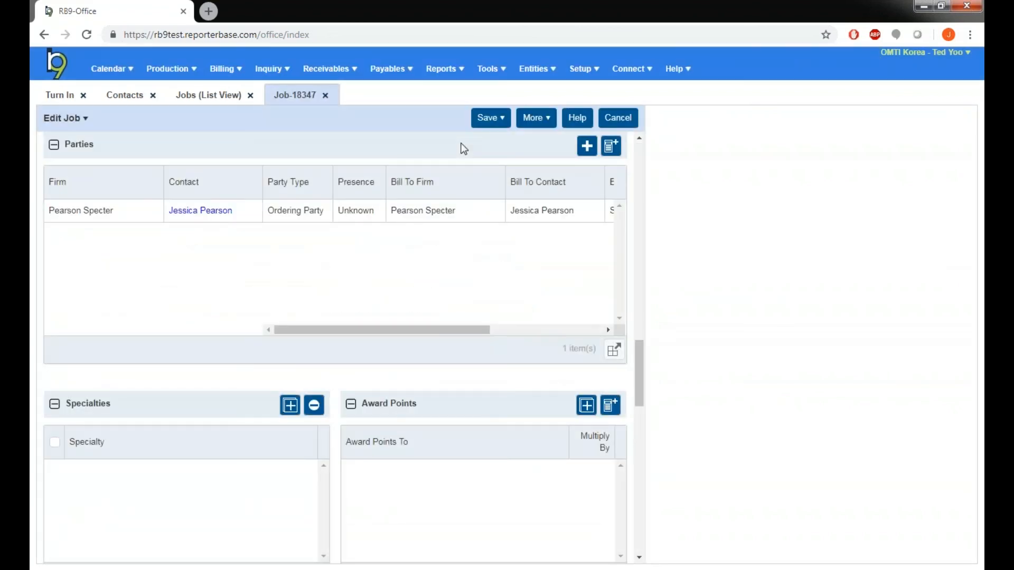
Step: Set the job's ordering party Billing Rate to Standard Depo, save the party, and save and close the job
{"action": "left_click", "coordinate": [193, 214]}
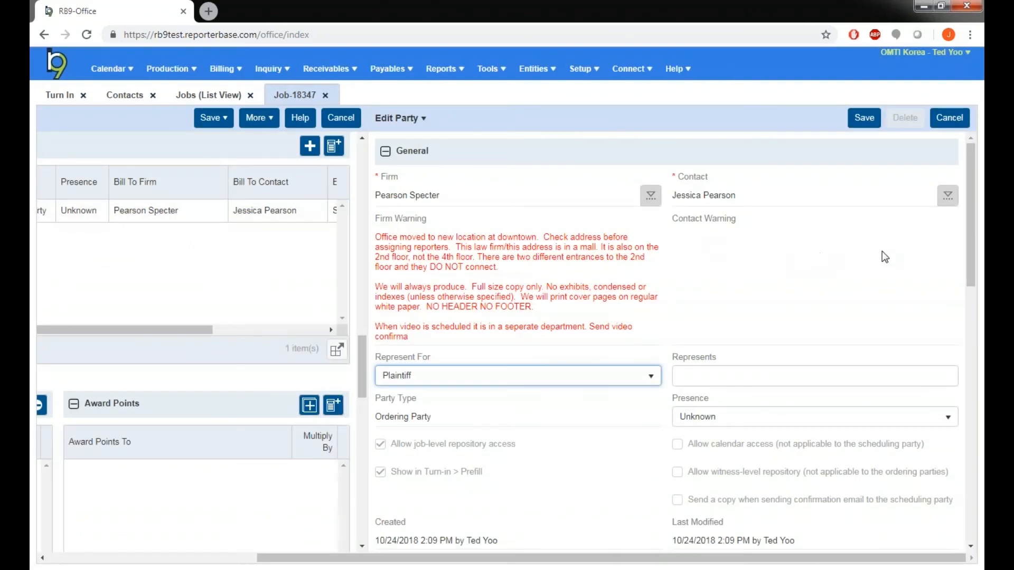
{"action": "scroll", "coordinate": [881, 253], "scroll_direction": "down", "scroll_amount": 1}
{"action": "scroll", "coordinate": [864, 247], "scroll_direction": "down", "scroll_amount": 5}
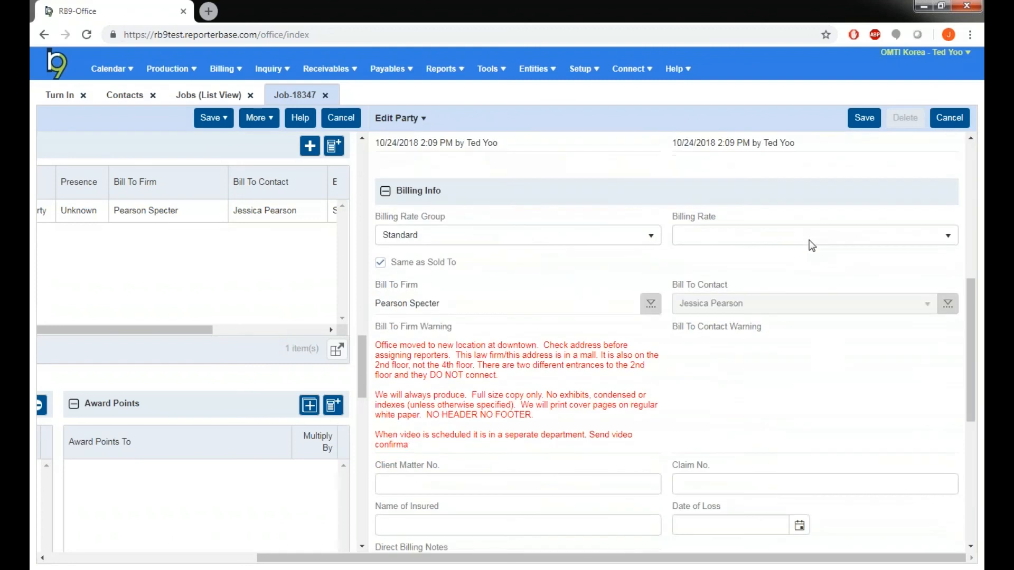
{"action": "left_click", "coordinate": [758, 239]}
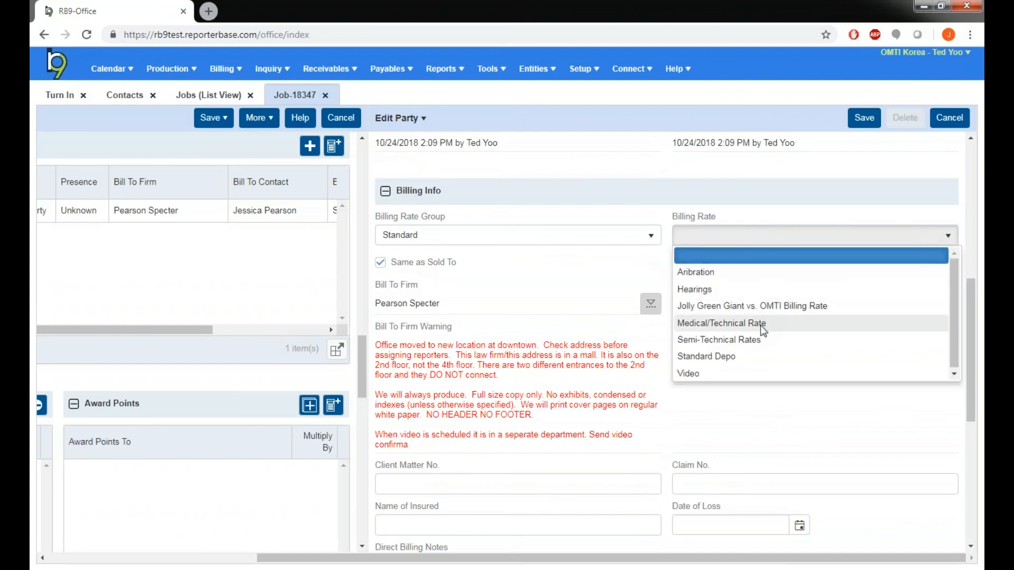
{"action": "left_click", "coordinate": [760, 358]}
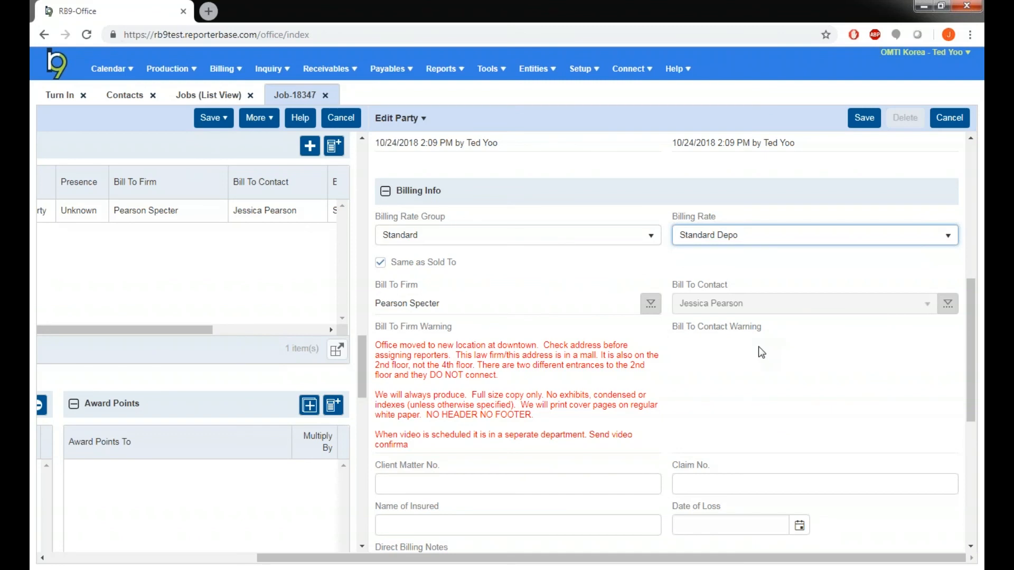
{"action": "left_click", "coordinate": [865, 119]}
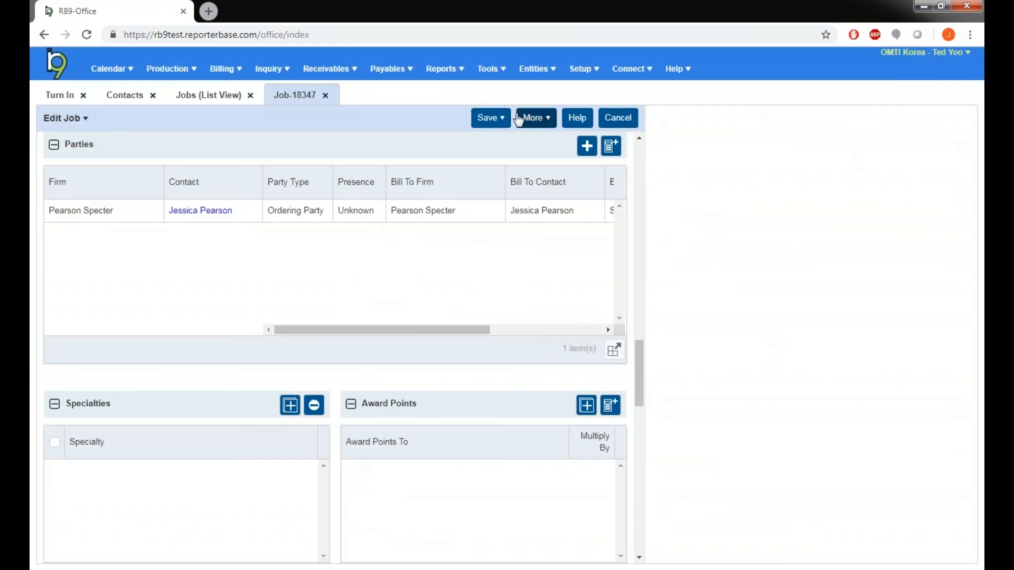
{"action": "left_click", "coordinate": [498, 150]}
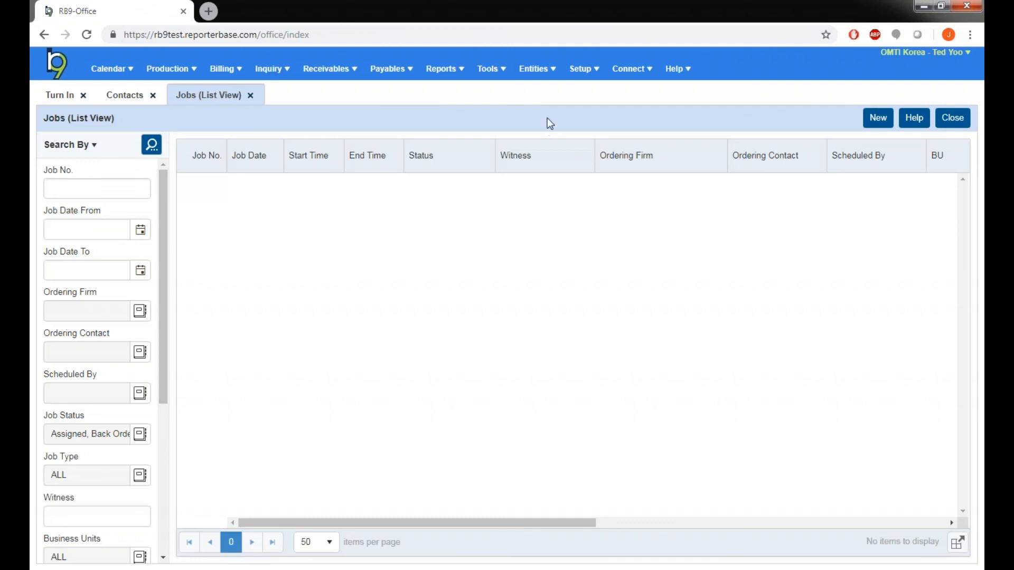
Step: Edit the Billing Invoice system preferences, toggling Stamp "PAST DUE" when balance is still due off and on again, and save
{"action": "left_click", "coordinate": [583, 70]}
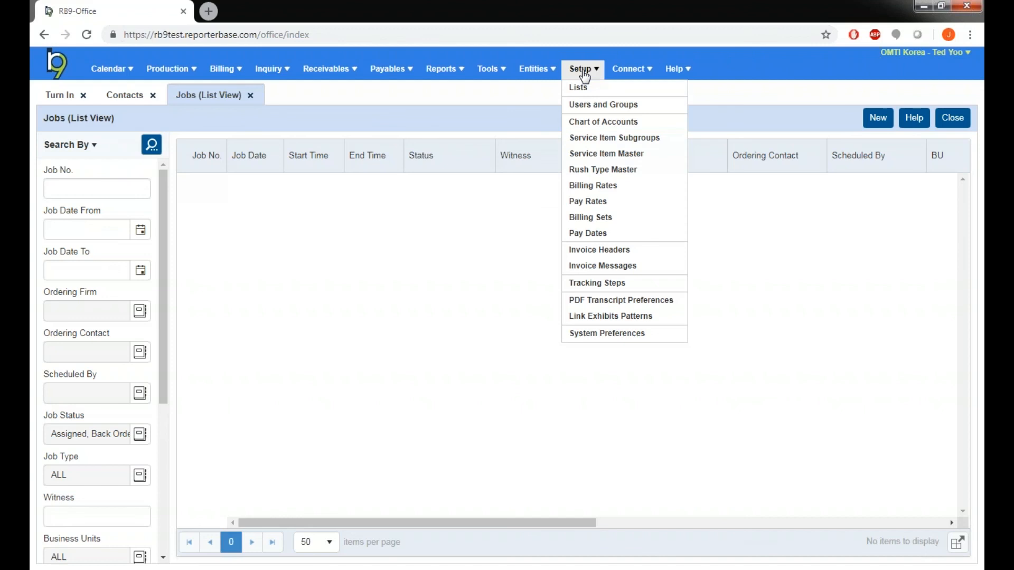
{"action": "left_click", "coordinate": [667, 333]}
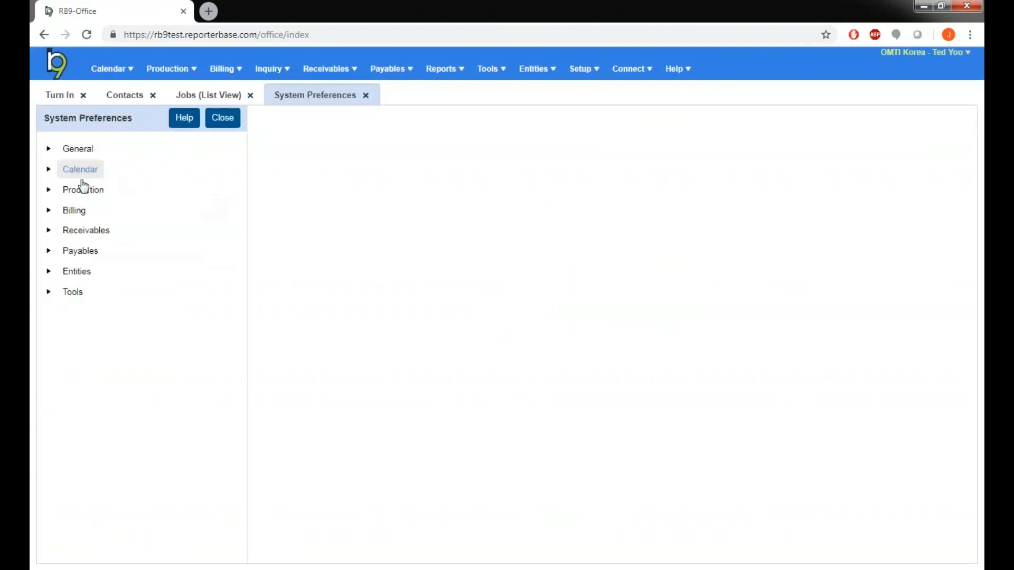
{"action": "left_click", "coordinate": [55, 212]}
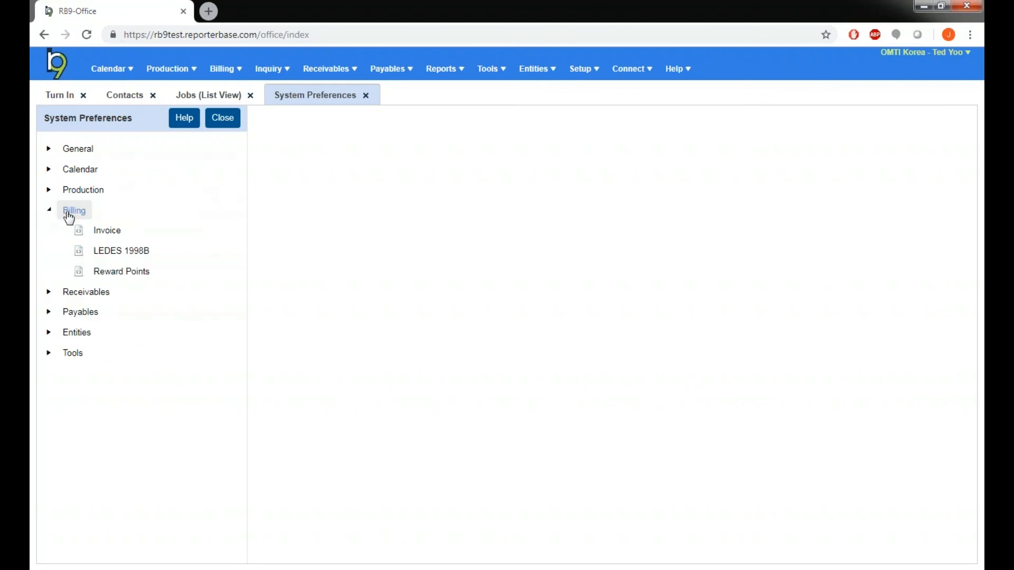
{"action": "left_click", "coordinate": [118, 232]}
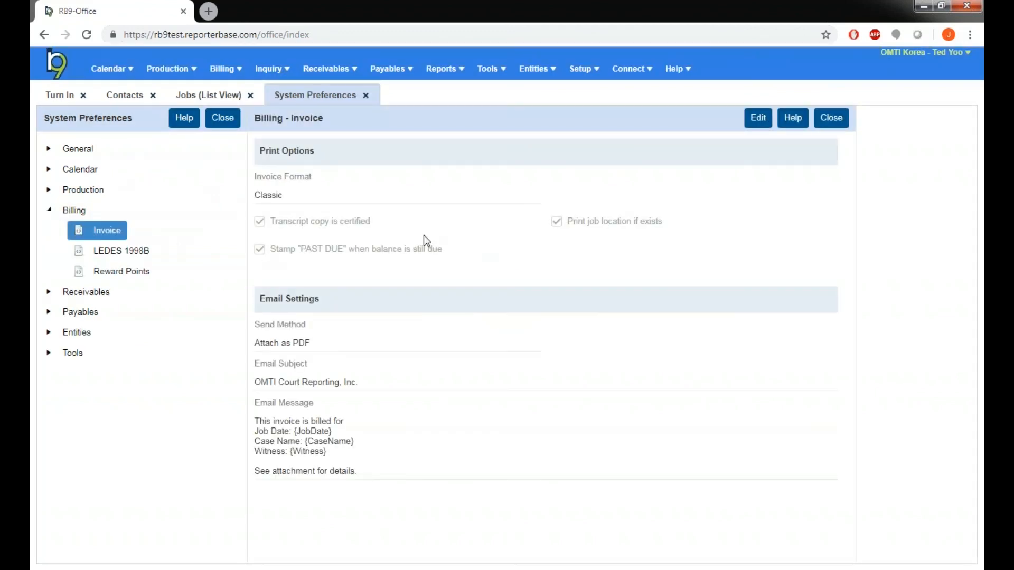
{"action": "left_click", "coordinate": [759, 119]}
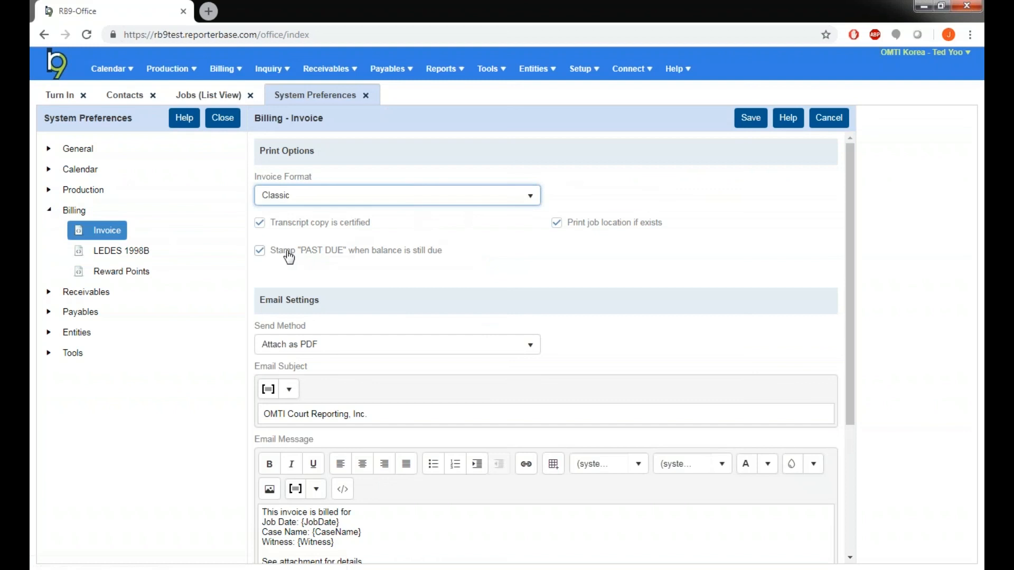
{"action": "left_click", "coordinate": [260, 254]}
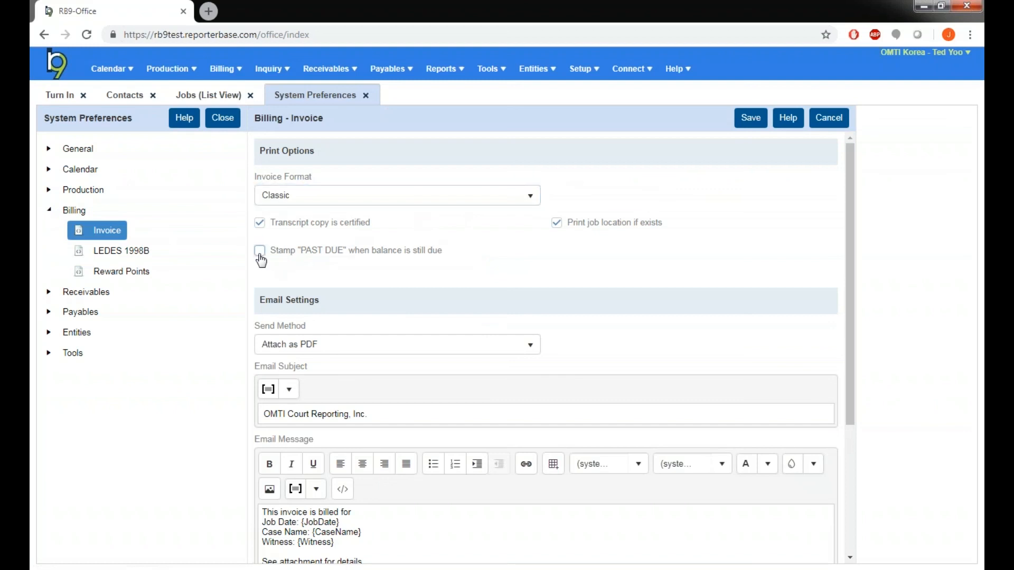
{"action": "left_click", "coordinate": [260, 258]}
{"action": "left_click", "coordinate": [743, 128]}
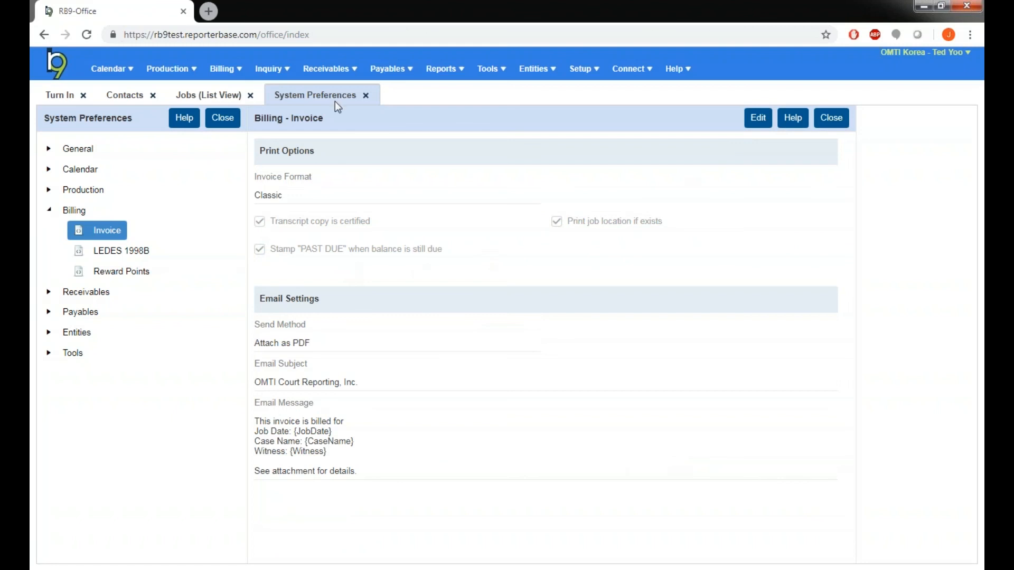
Step: Open Send Statements from Receivables, run the search, and select the ABB Reporting bill-to firm
{"action": "left_click", "coordinate": [329, 69]}
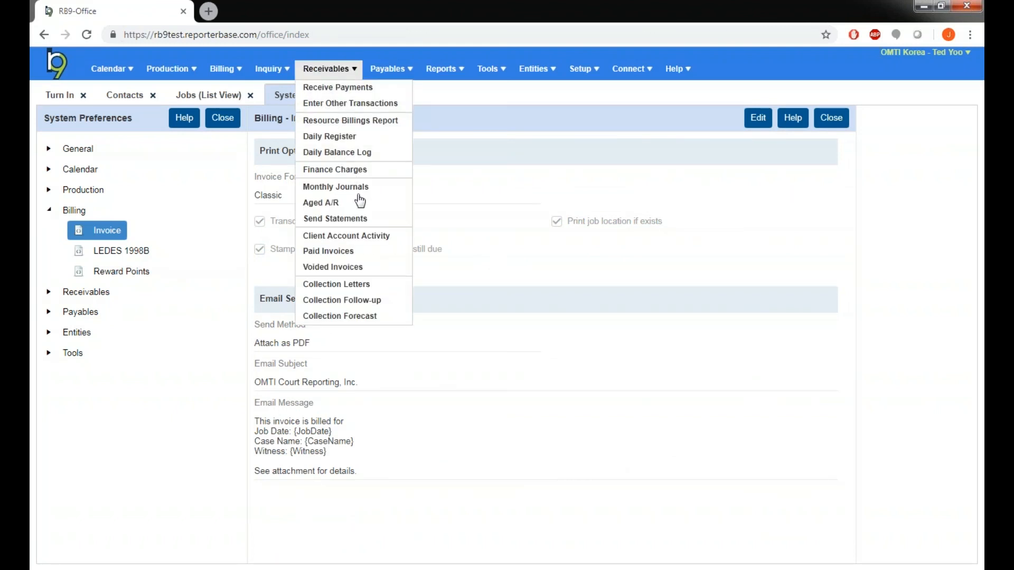
{"action": "left_click", "coordinate": [369, 220]}
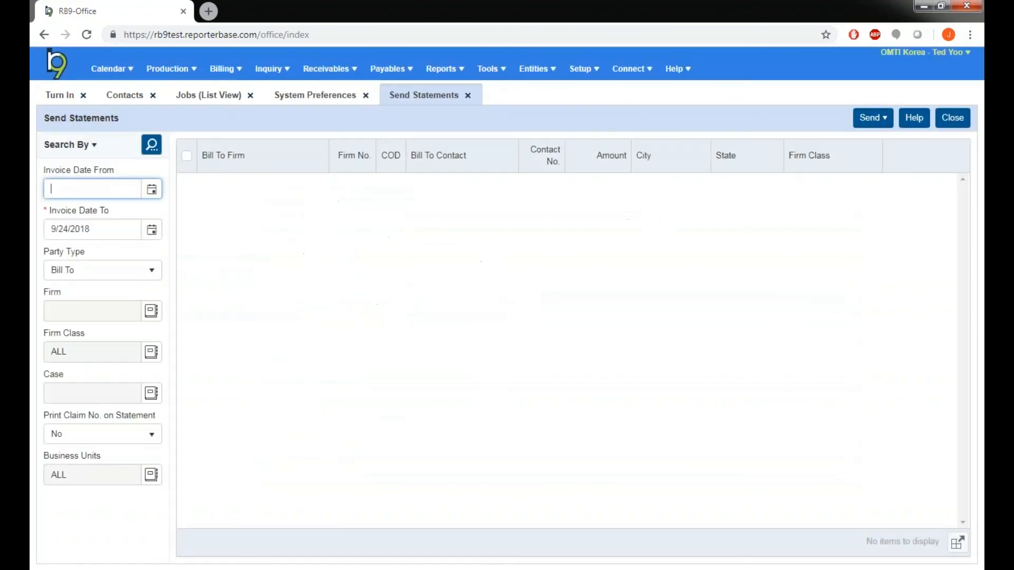
{"action": "left_click", "coordinate": [152, 145]}
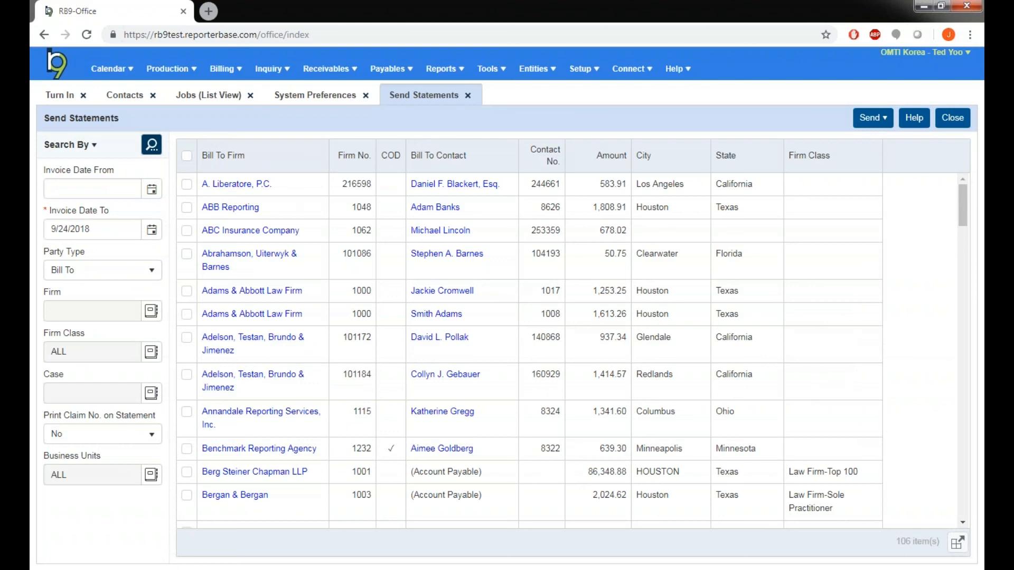
{"action": "left_click", "coordinate": [187, 209]}
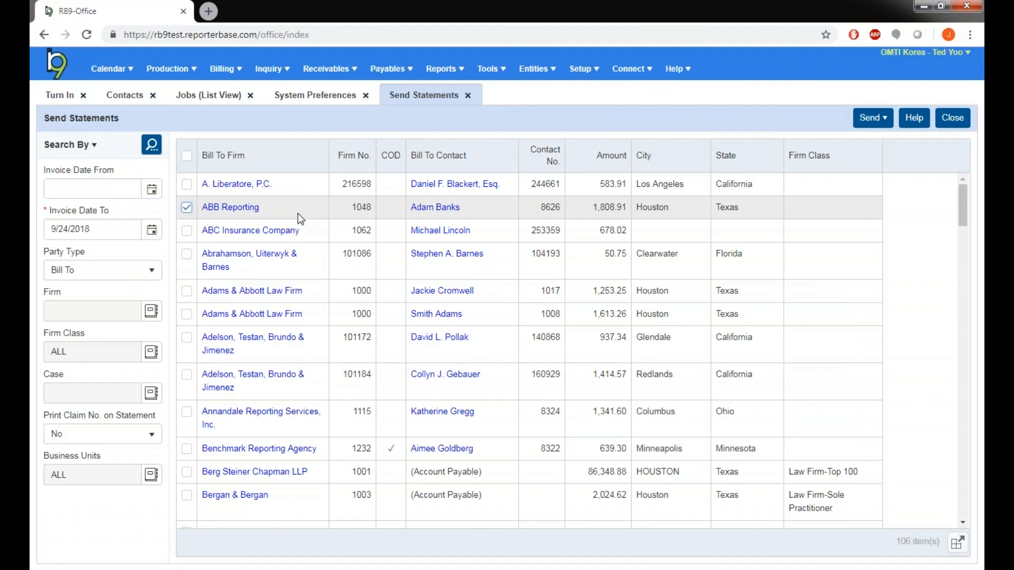
Step: Print open invoices only for the selected firm, scroll through the preview, and close it
{"action": "left_click", "coordinate": [883, 120]}
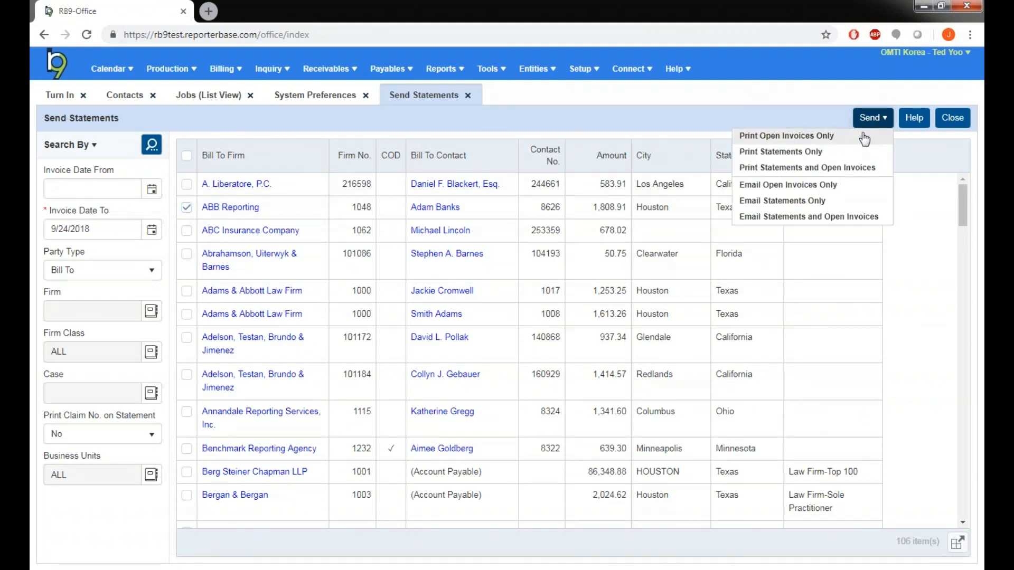
{"action": "left_click", "coordinate": [864, 138]}
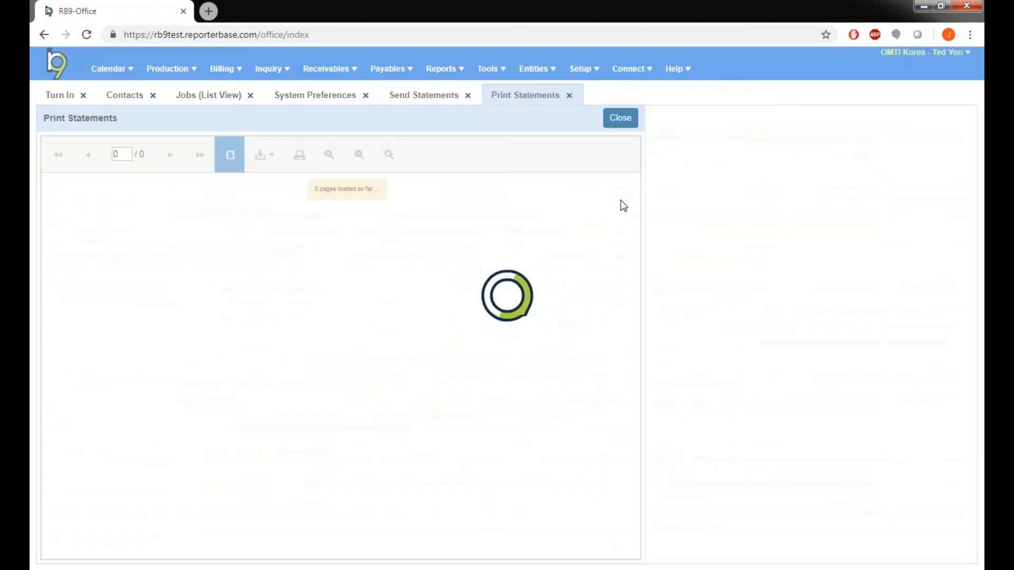
{"action": "left_click_drag", "start_coordinate": [633, 211], "coordinate": [635, 285]}
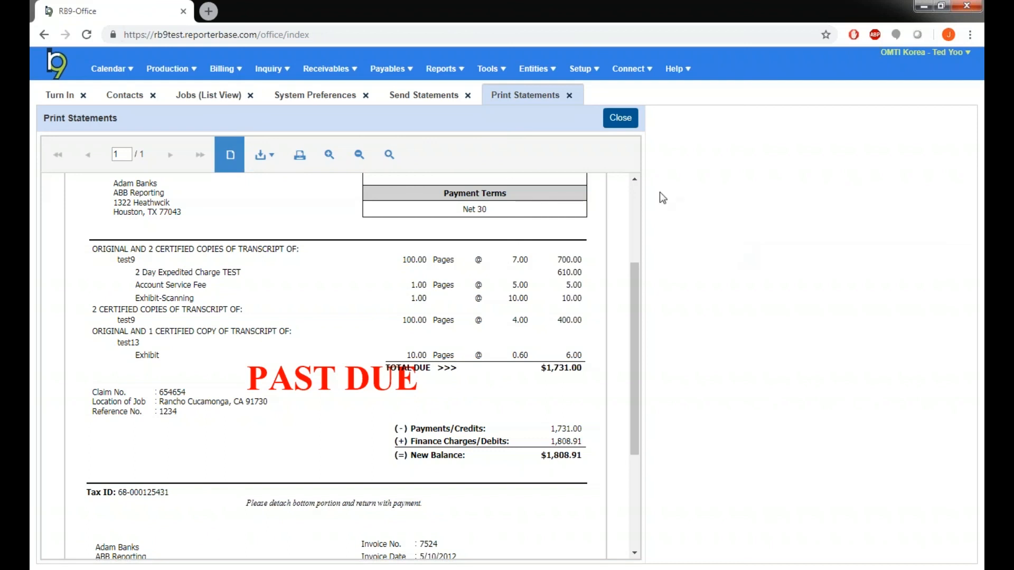
{"action": "left_click", "coordinate": [619, 119]}
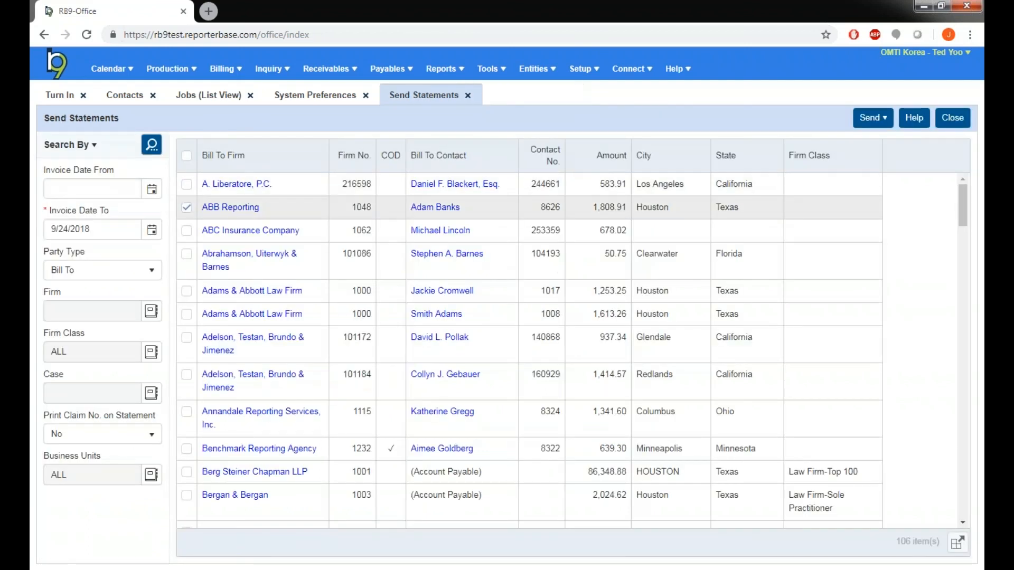